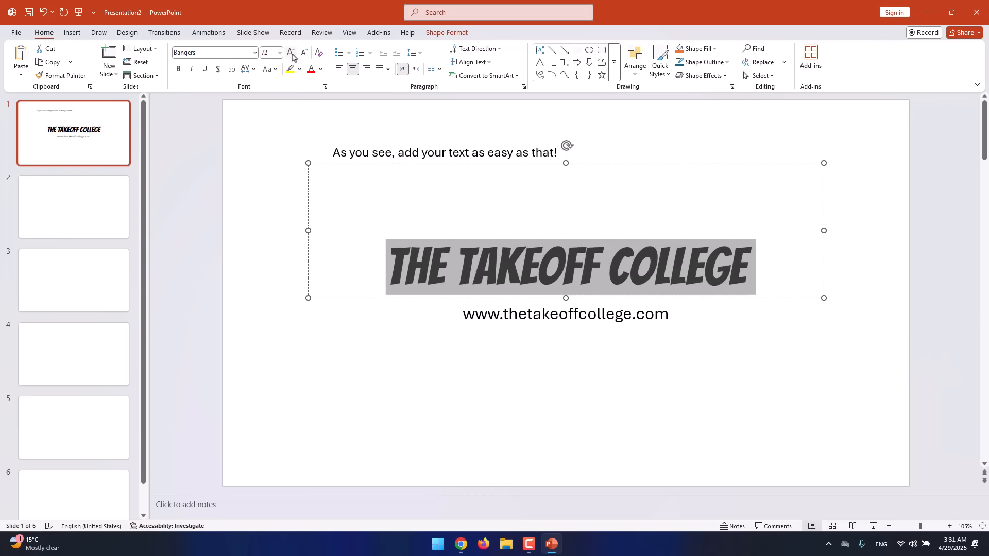
Step: Scale the slide title "THE TAKEOFF COLLEGE" up and down, settling on a font size of 60
left_click(303, 54)
left_click(290, 54)
left_click(290, 55)
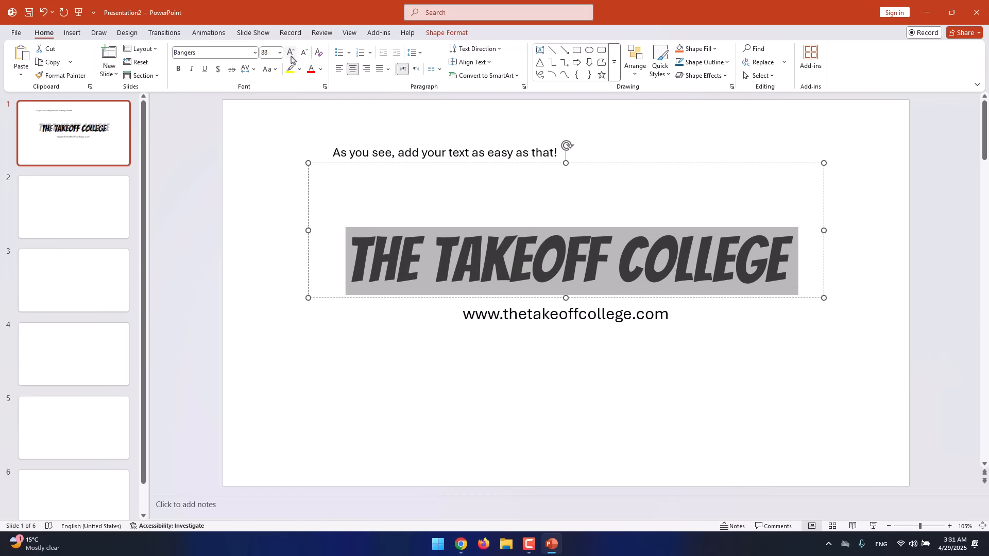
left_click(304, 53)
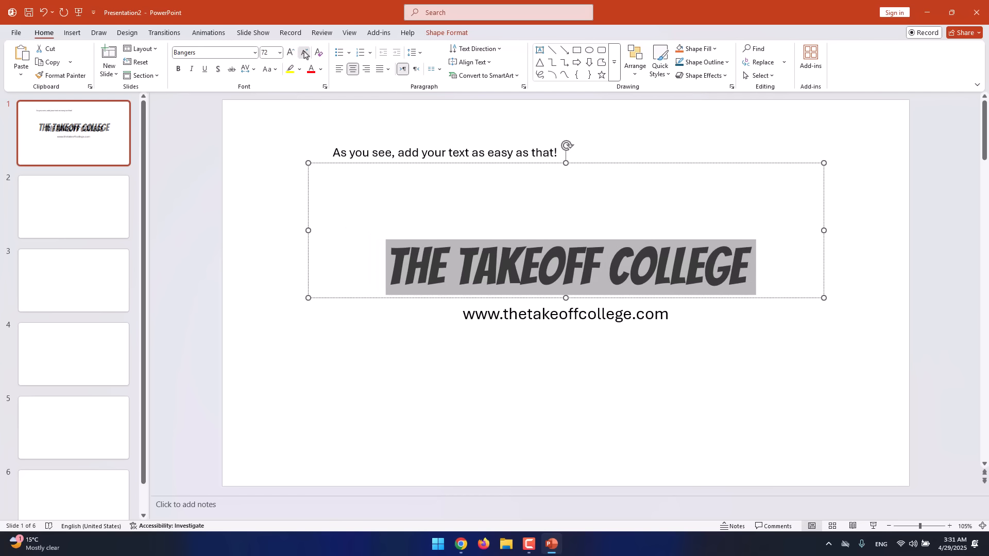
left_click(304, 53)
left_click(304, 54)
left_click(305, 54)
left_click(305, 54)
left_click(305, 54)
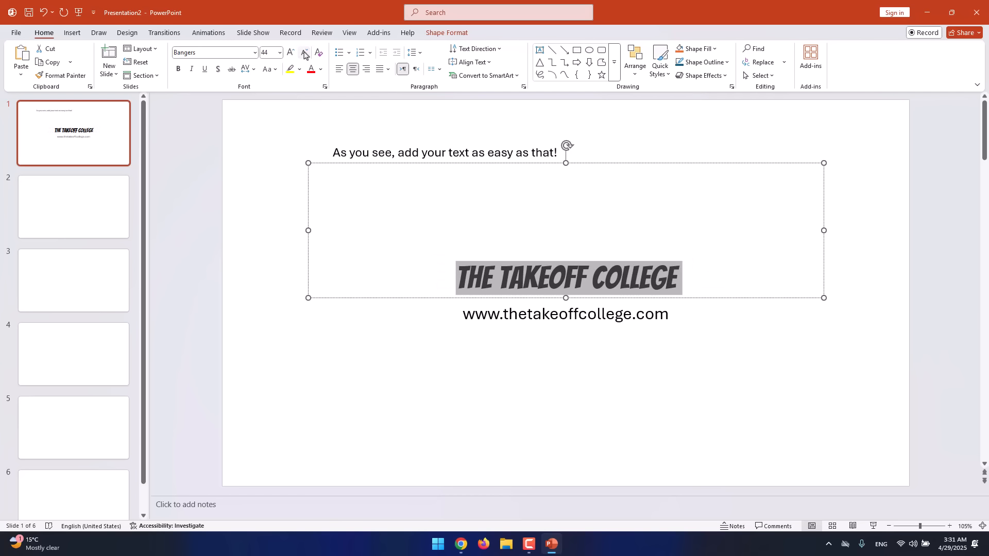
left_click(305, 54)
left_click(289, 52)
left_click(289, 53)
left_click(289, 52)
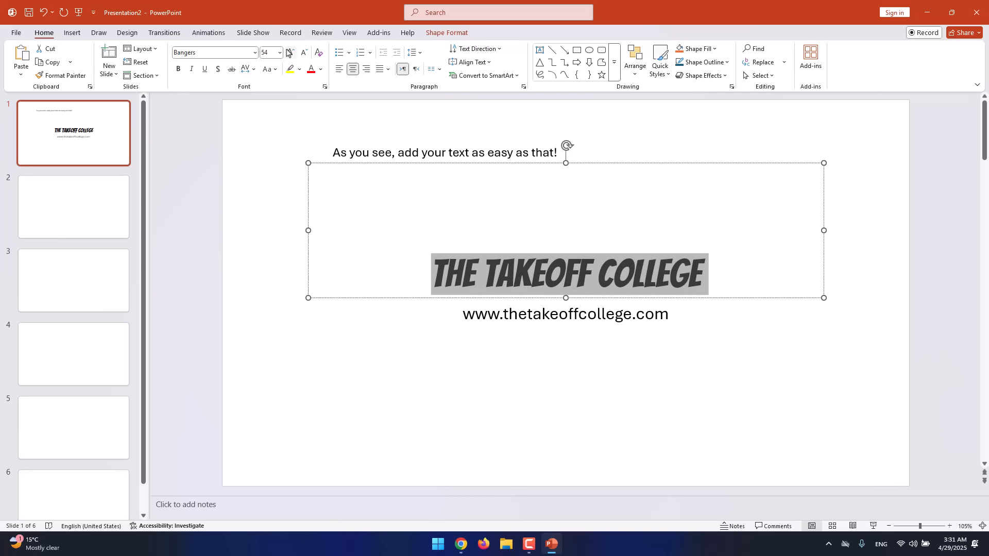
left_click(289, 52)
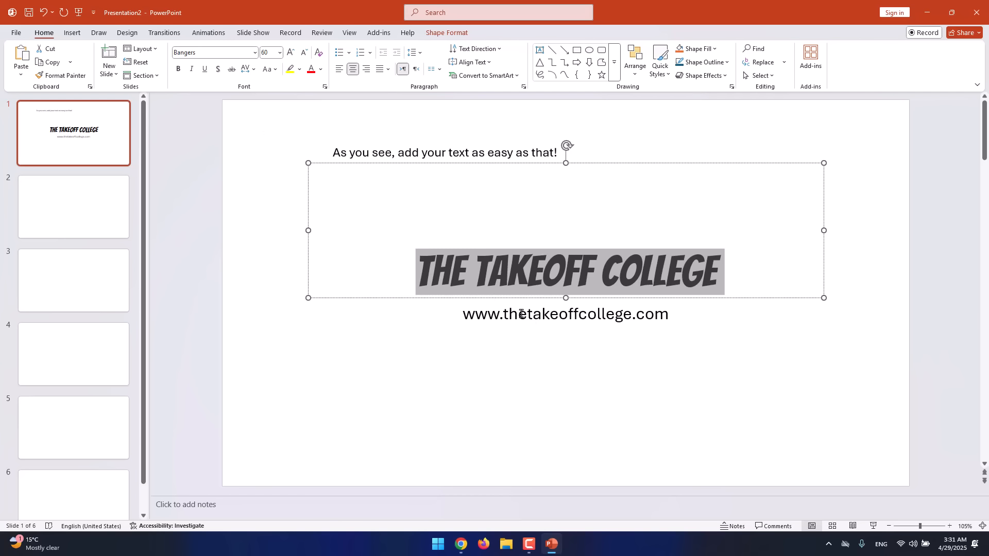
Step: Make the word "takeoff" bold in the web address below the title
left_click_drag(526, 313, 577, 314)
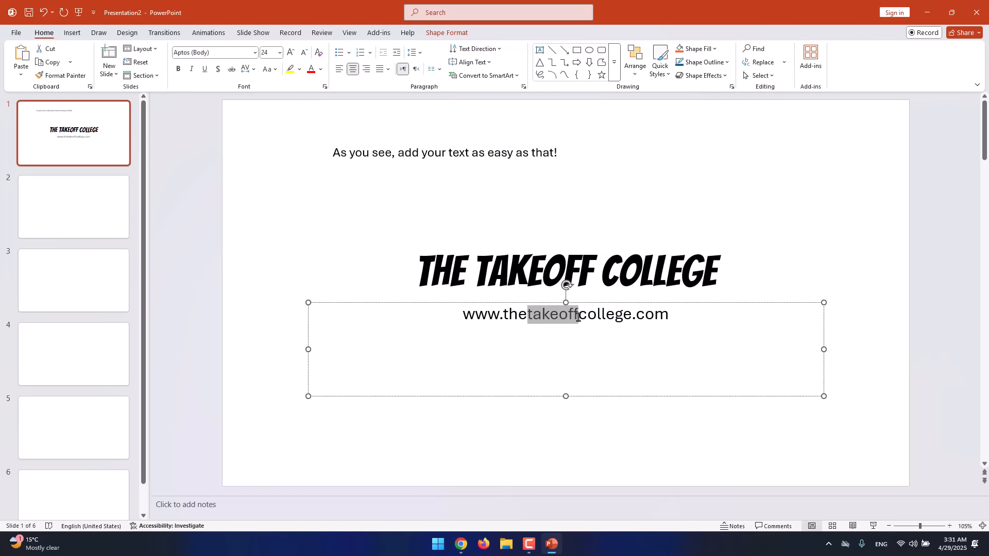
left_click(178, 74)
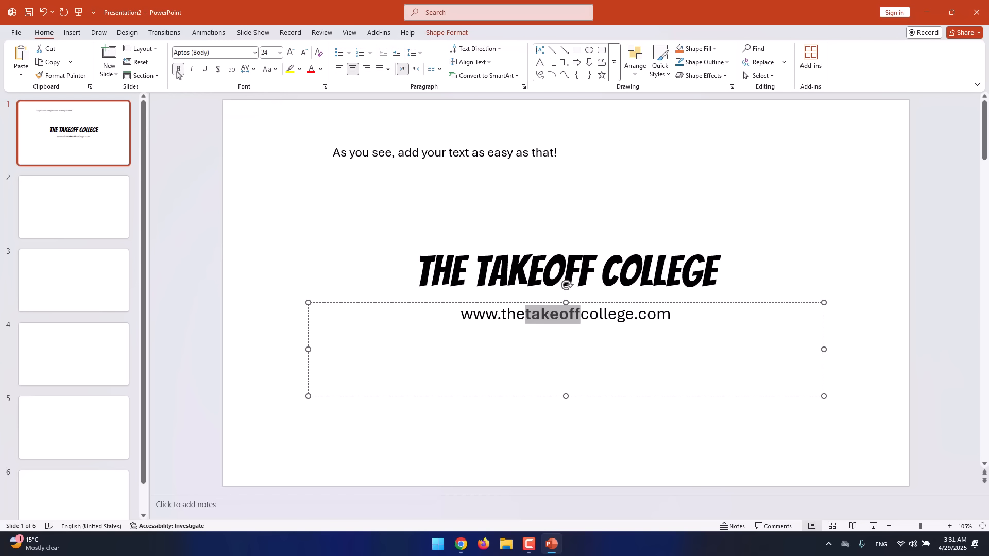
left_click(591, 320)
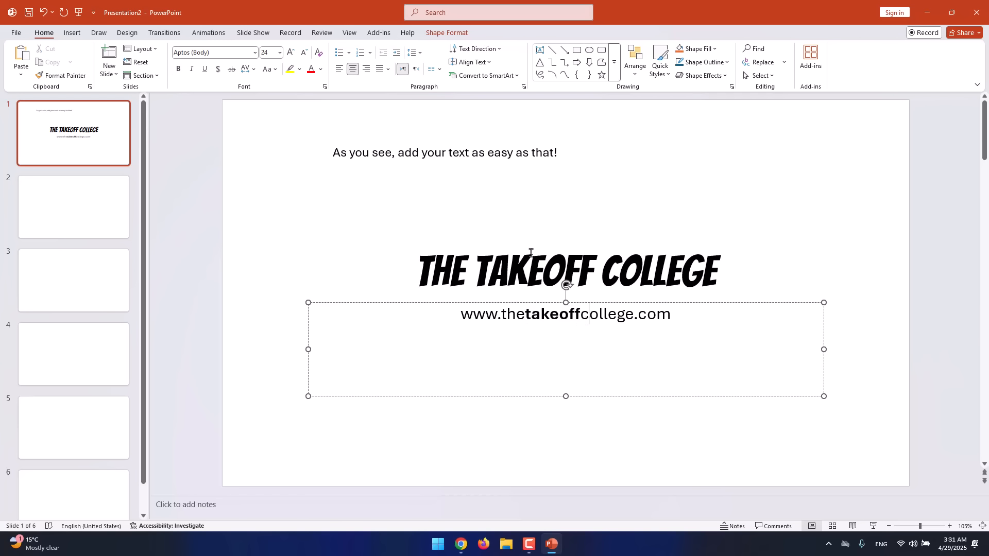
Step: Italicize the word "text" and underline the word "see" in the sentence above the title
left_click_drag(450, 155, 471, 154)
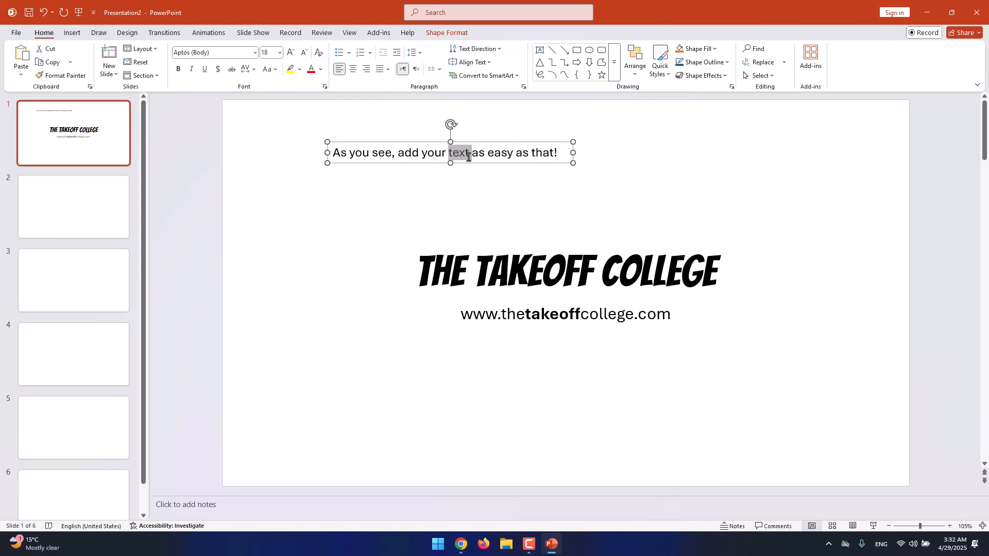
left_click(192, 70)
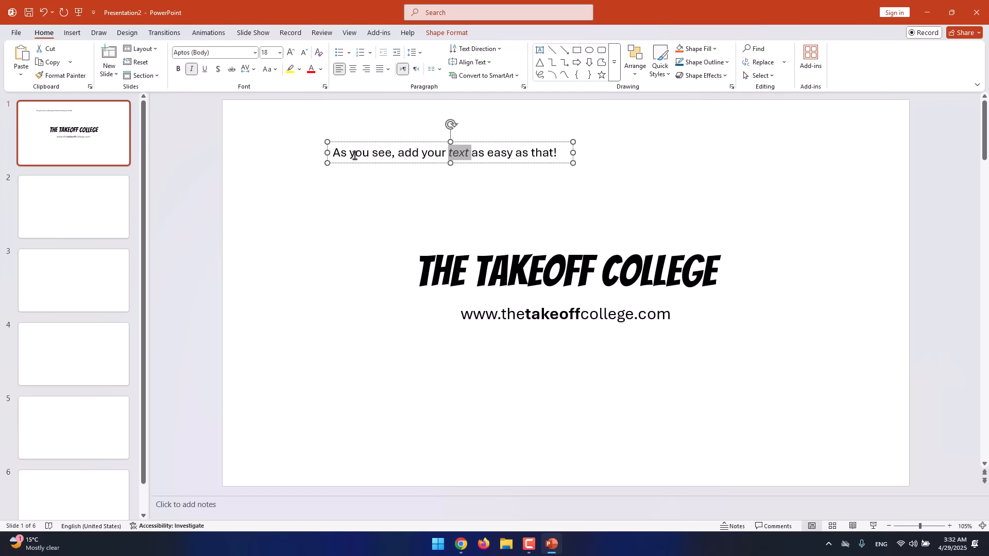
double_click(372, 155)
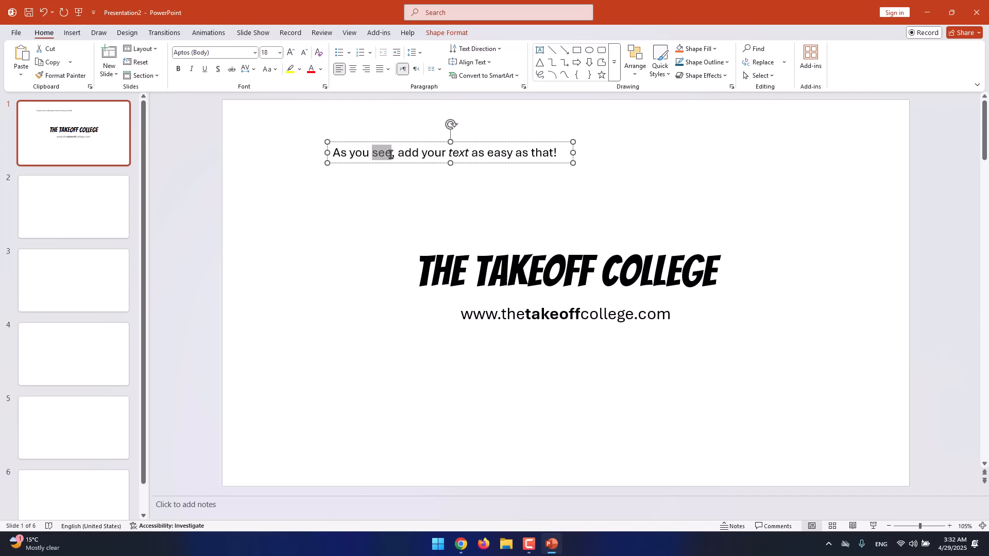
left_click(205, 70)
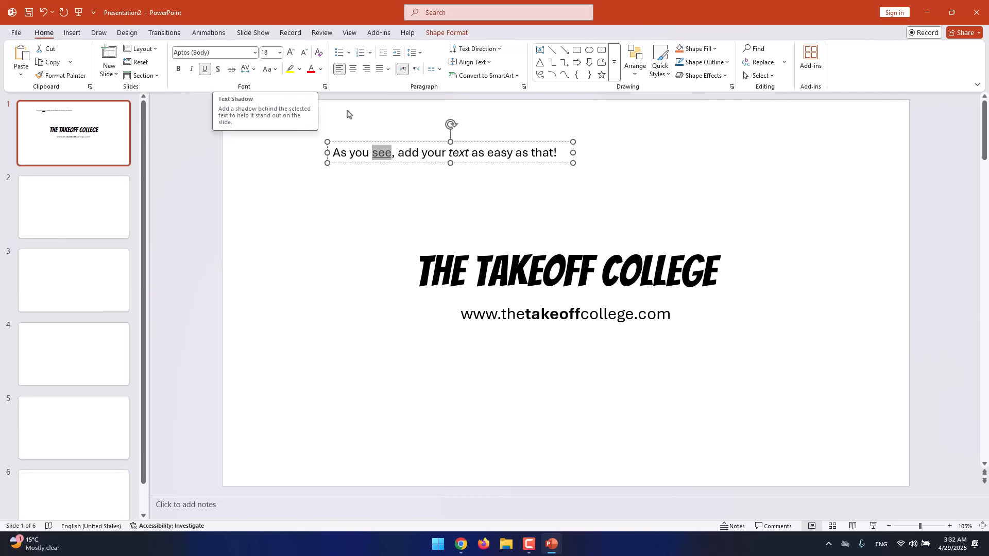
Step: Apply a text shadow to the words "TAKEOFF COLLEGE" in the title
double_click(539, 153)
left_click(463, 272)
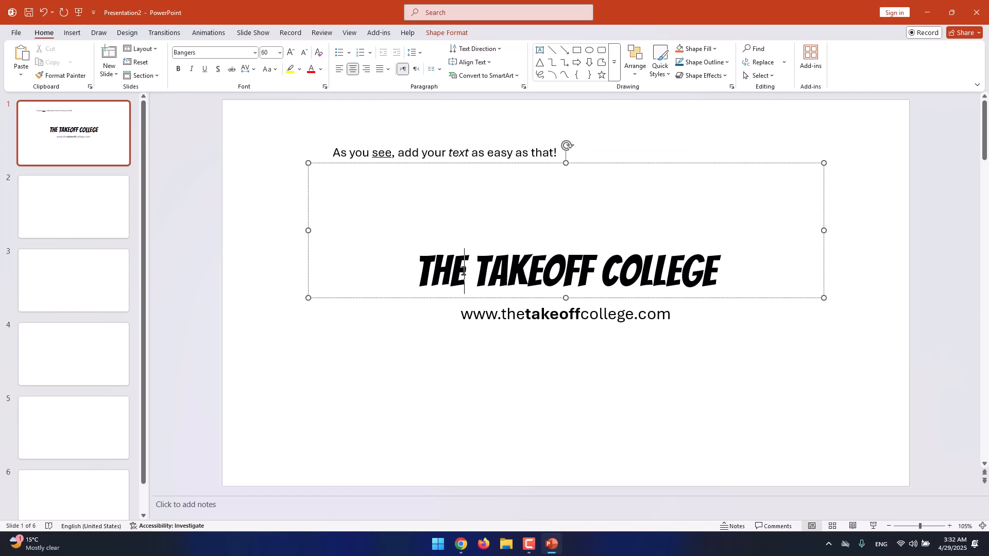
left_click_drag(472, 270, 718, 272)
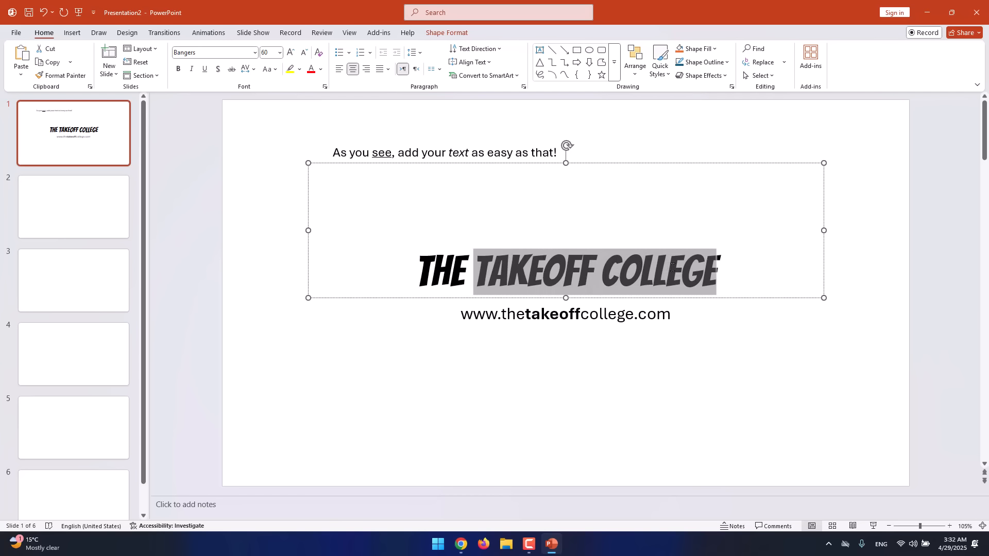
left_click(218, 69)
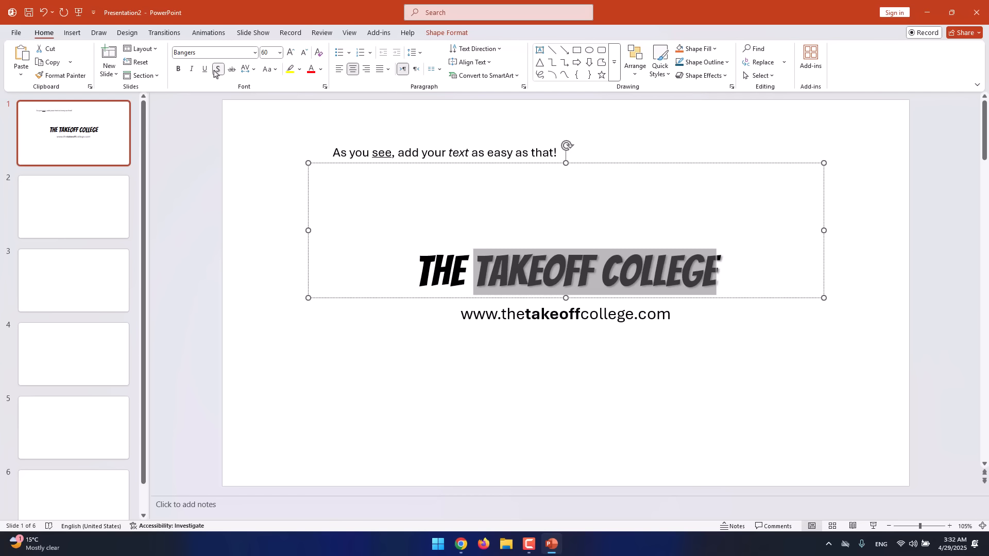
left_click(526, 270)
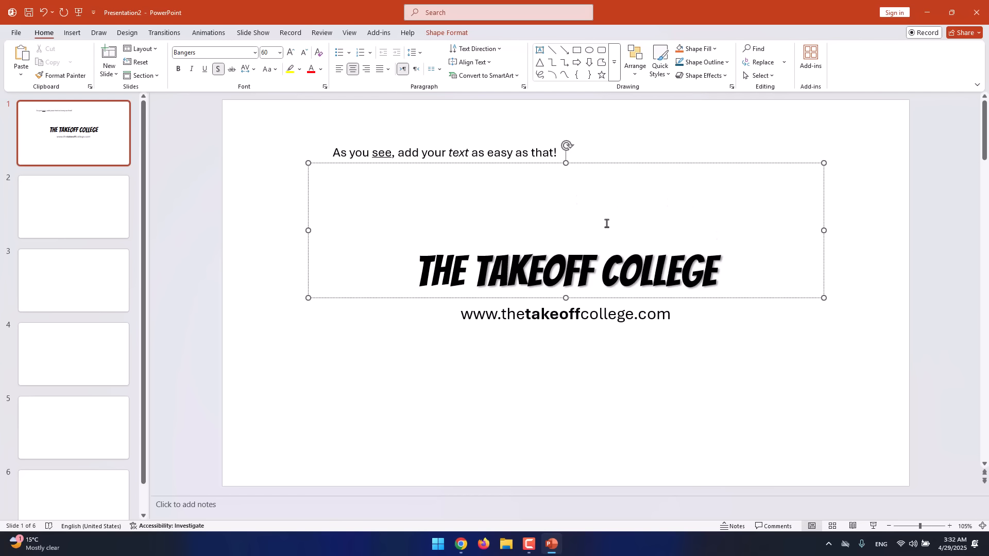
Step: Strike through the words "as that" in the sentence above the title
left_click(553, 153)
left_click_drag(553, 153, 515, 152)
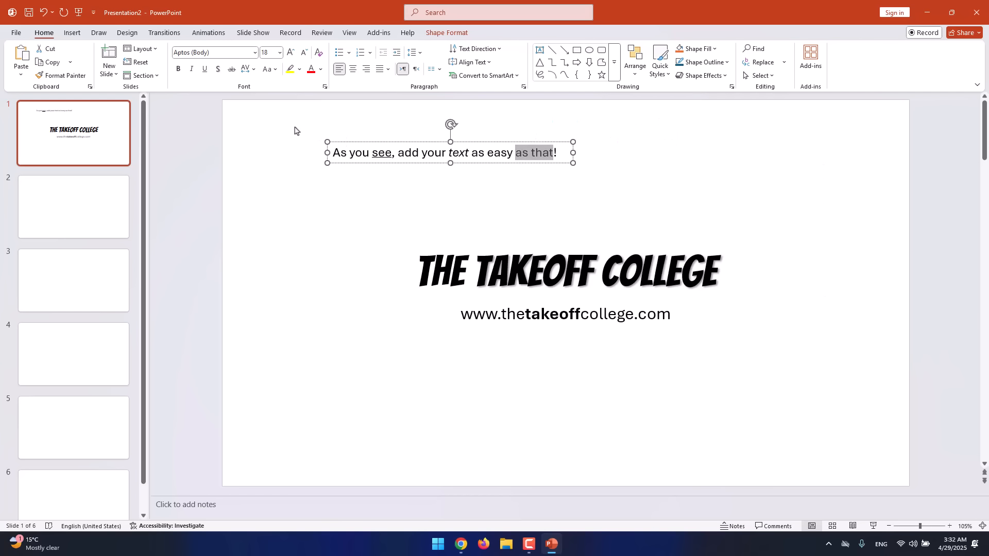
left_click(234, 70)
Step: Preview the character spacing options on the words "as that" and on the whole title without applying one
left_click(253, 70)
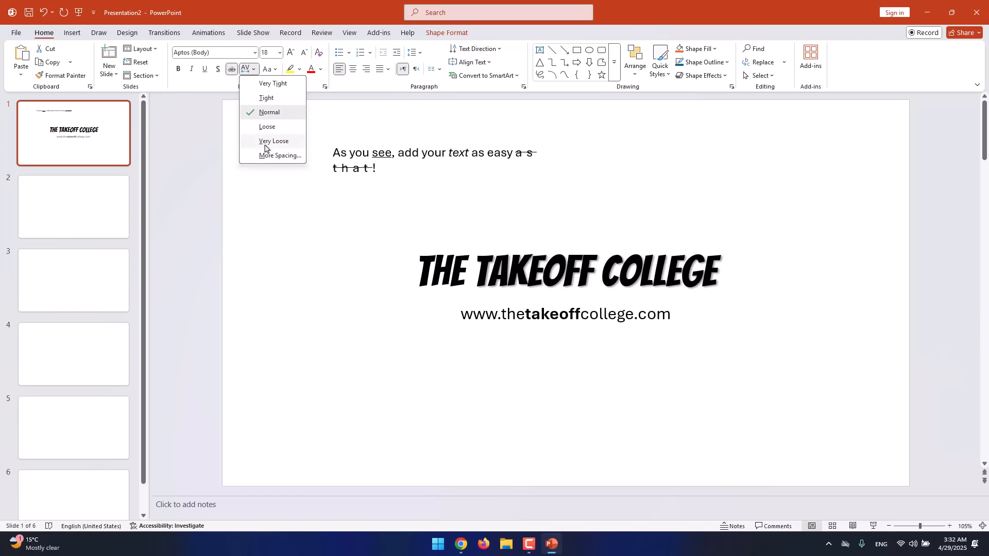
left_click(607, 287)
left_click(562, 268)
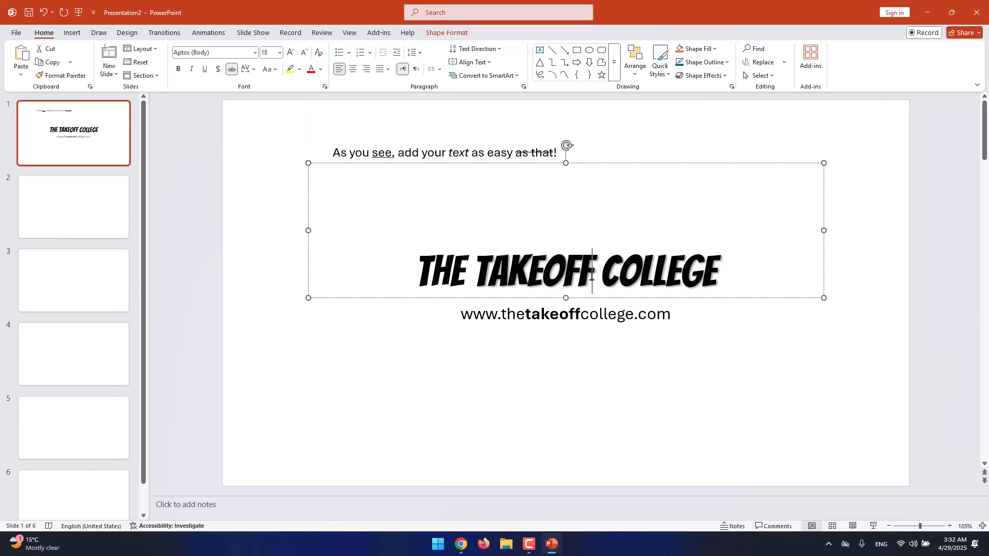
triple_click(561, 268)
left_click(253, 69)
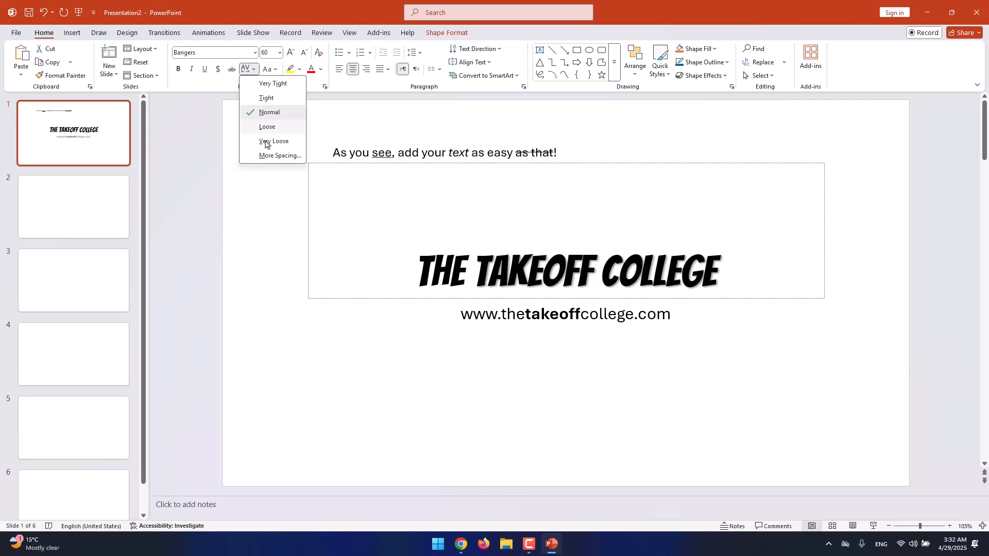
left_click(264, 88)
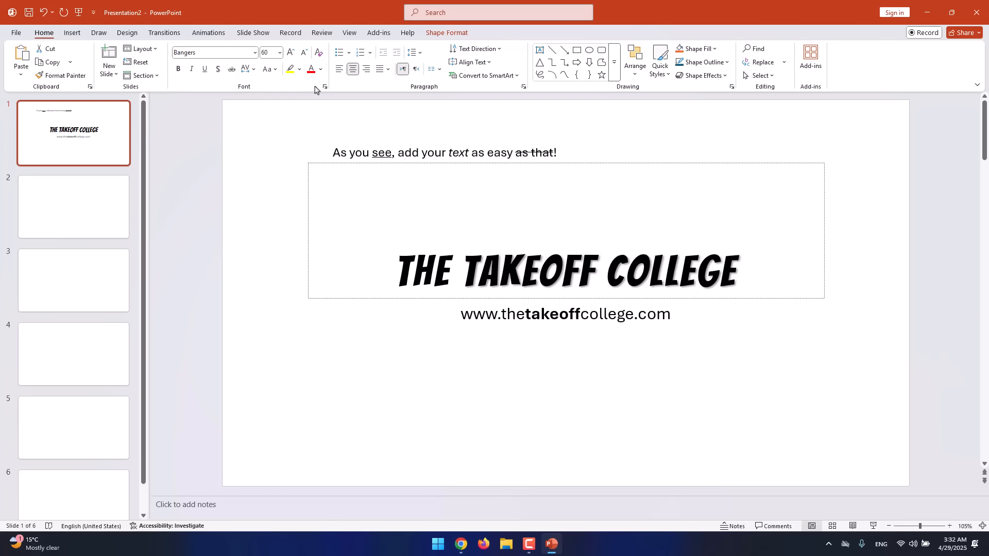
Step: Review the letter-case options for the title and for the sentence above it
left_click(272, 72)
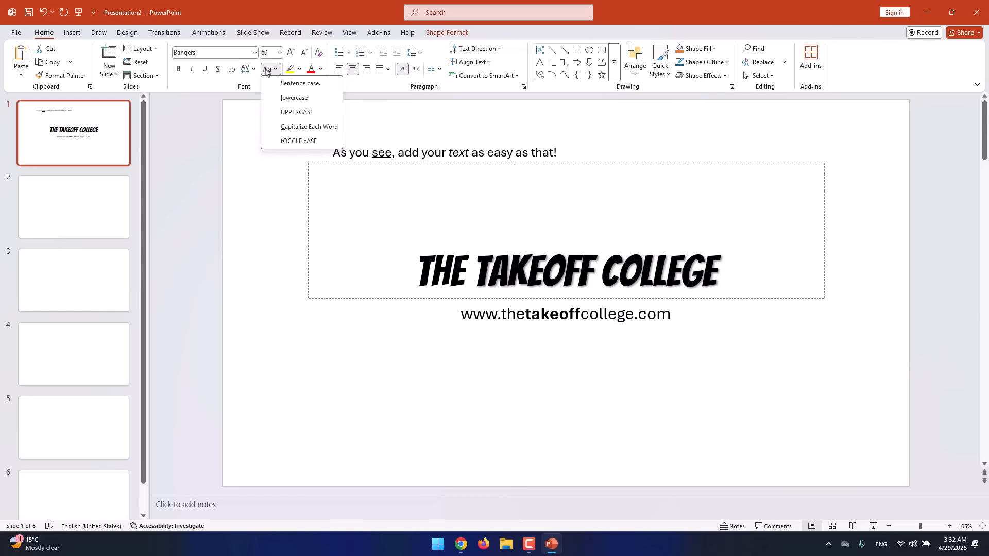
left_click(251, 113)
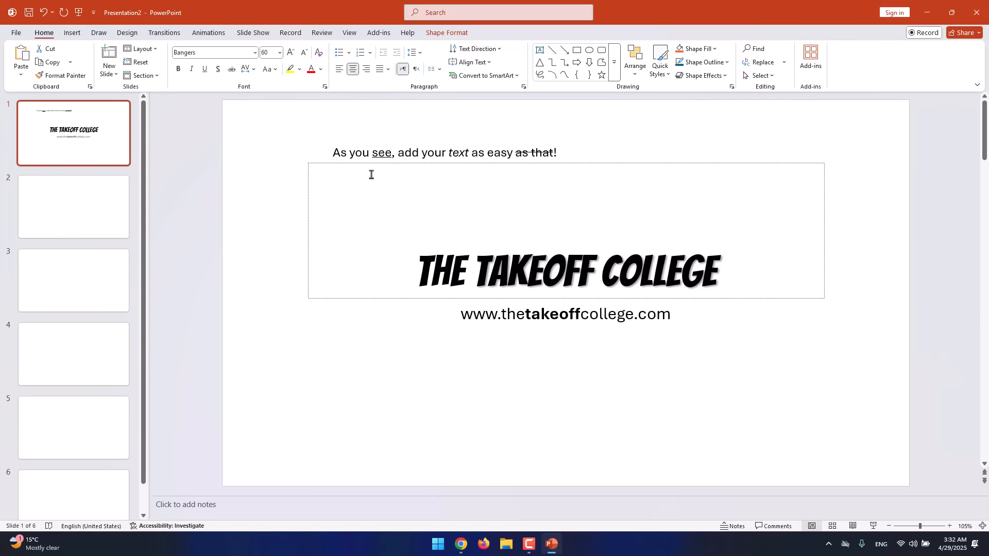
double_click(382, 152)
triple_click(381, 152)
left_click(270, 69)
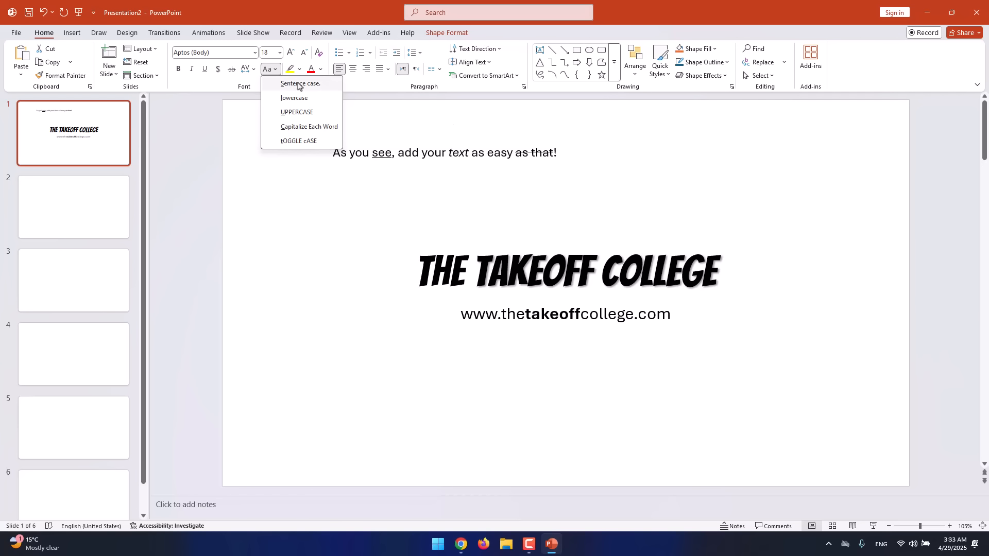
Step: Move the sentence's text box slightly down and preview the letter-case options on its whole text
left_click(353, 163)
left_click_drag(359, 163, 358, 172)
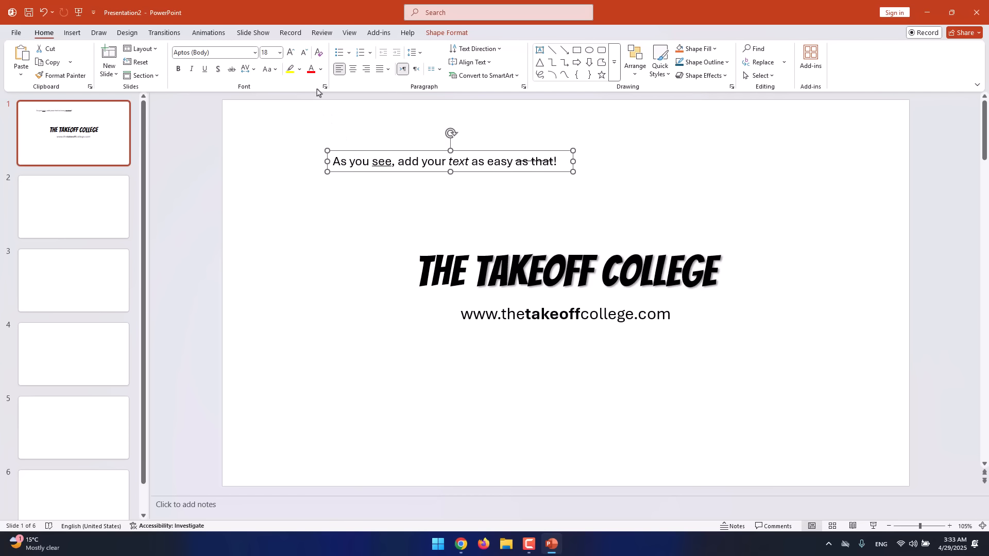
left_click(271, 70)
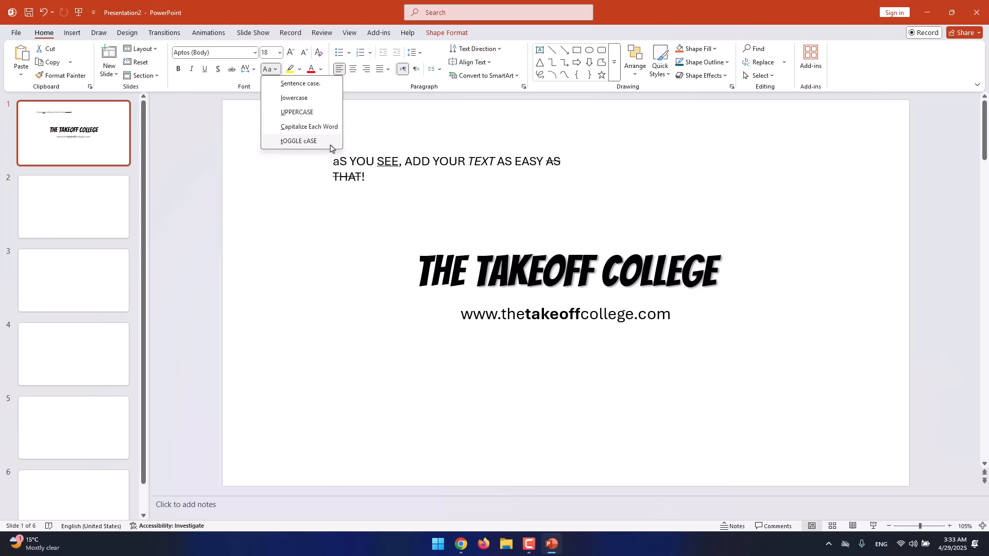
left_click(367, 105)
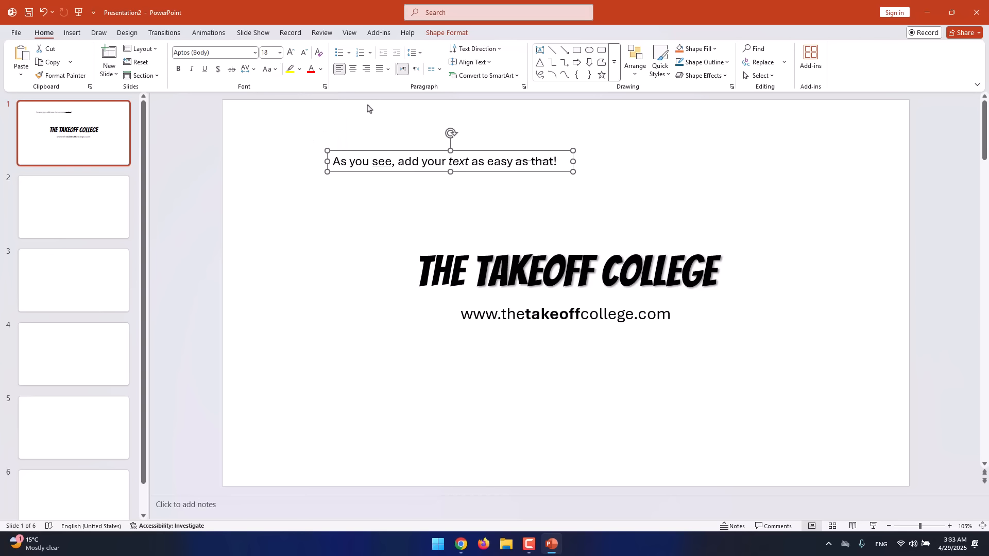
Step: Try a light green font colour on the sentence above the title and set it back to black
left_click(320, 69)
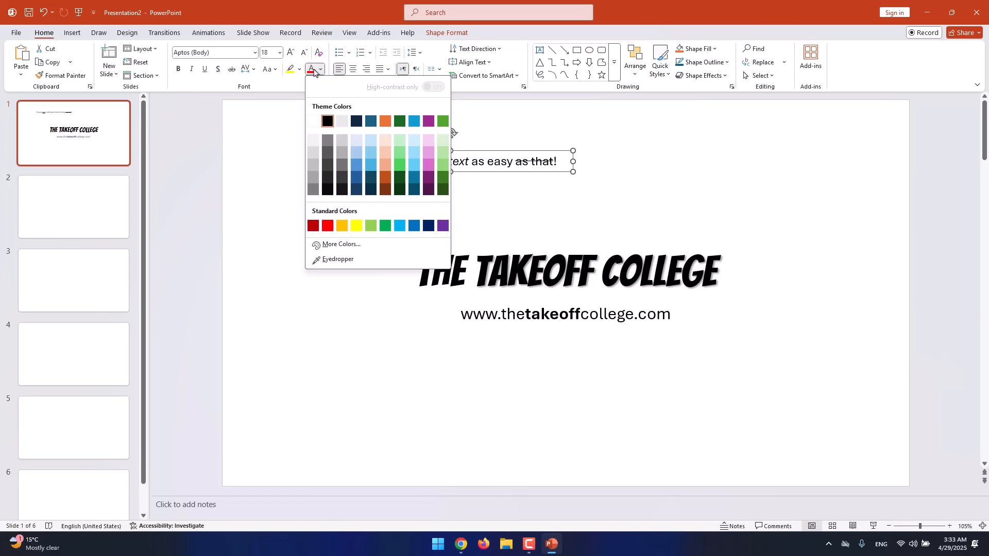
left_click(401, 144)
left_click(320, 69)
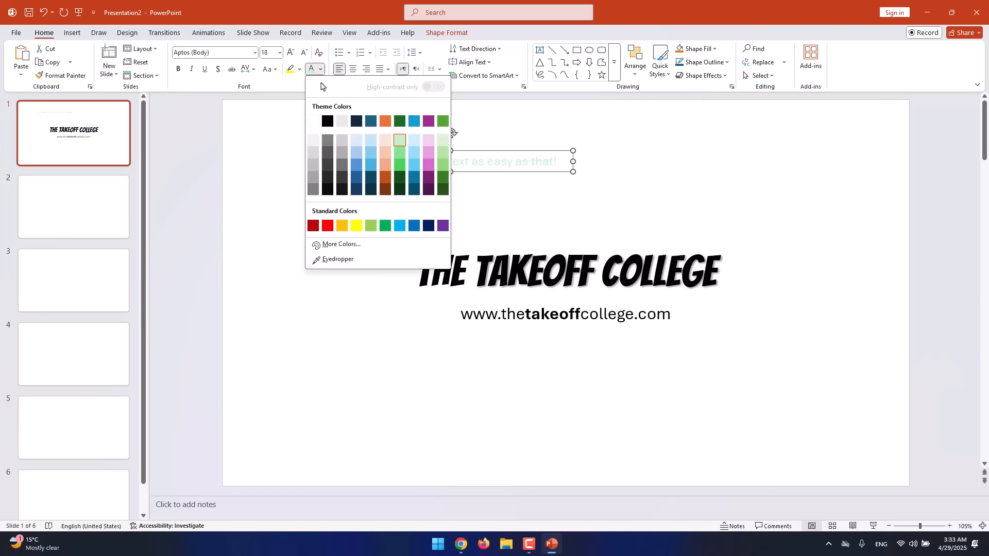
left_click(328, 121)
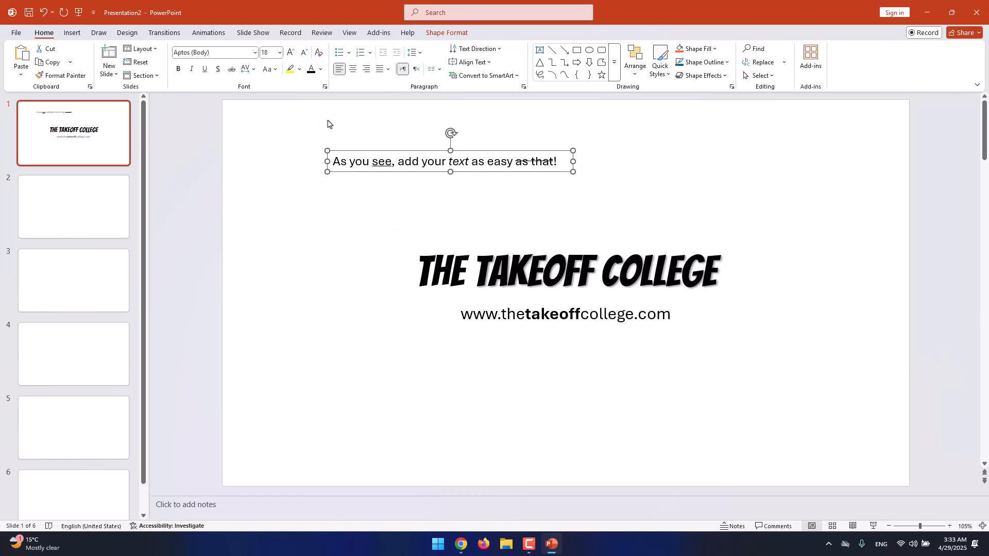
left_click(320, 71)
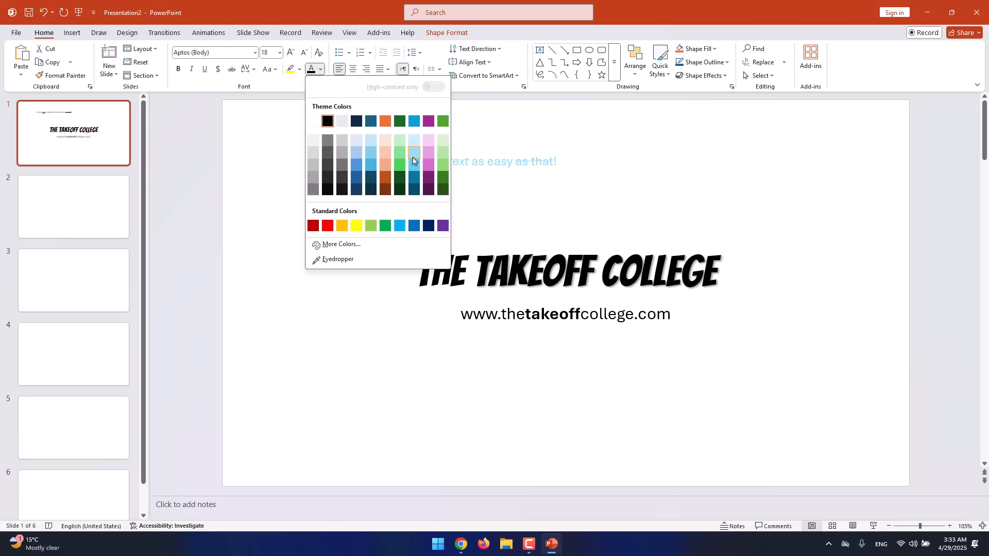
left_click(526, 169)
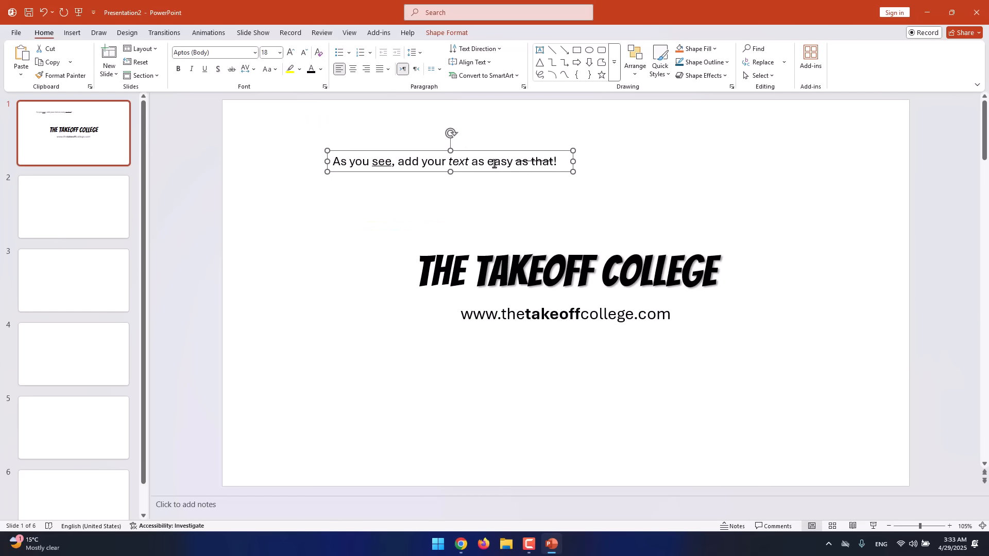
Step: Highlight the word "easy" in yellow in the sentence above the title
left_click_drag(515, 163, 482, 162)
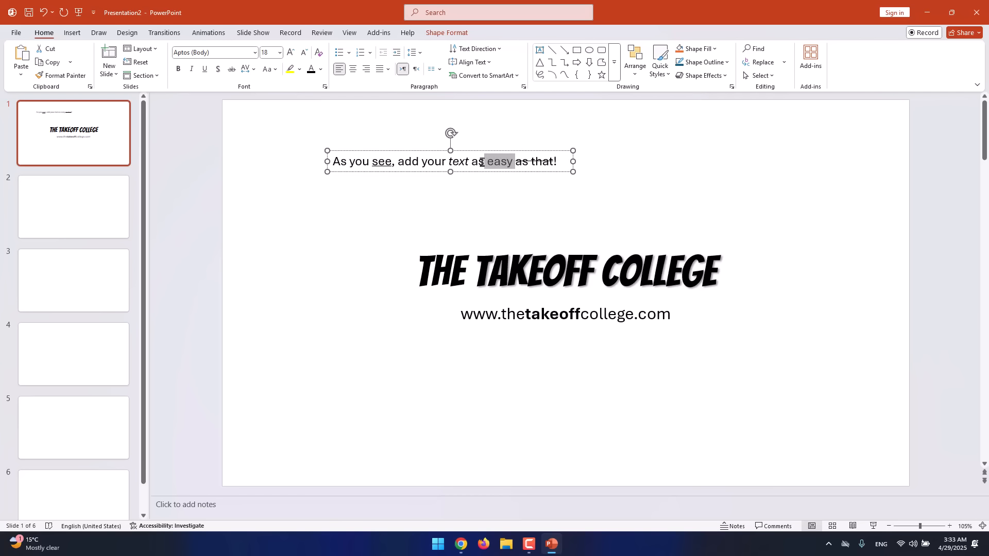
double_click(487, 161)
left_click(291, 69)
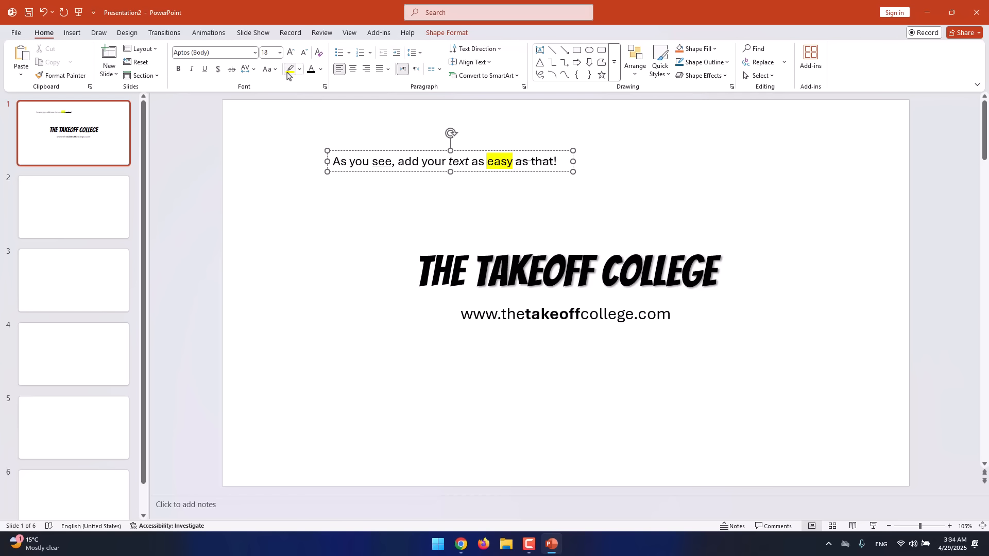
Step: Remove the yellow highlight from the word "easy" in the sentence above the title
left_click_drag(487, 162, 513, 161)
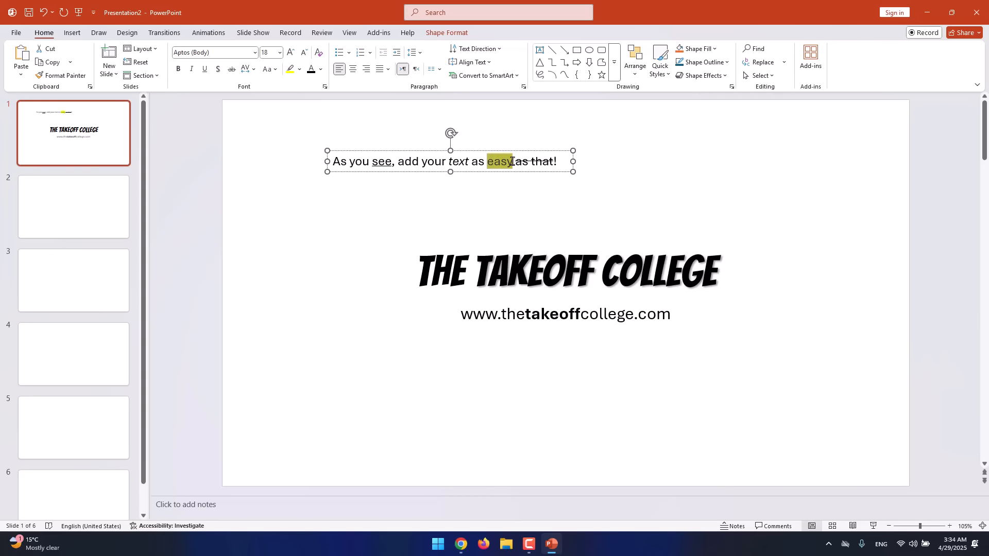
left_click(300, 69)
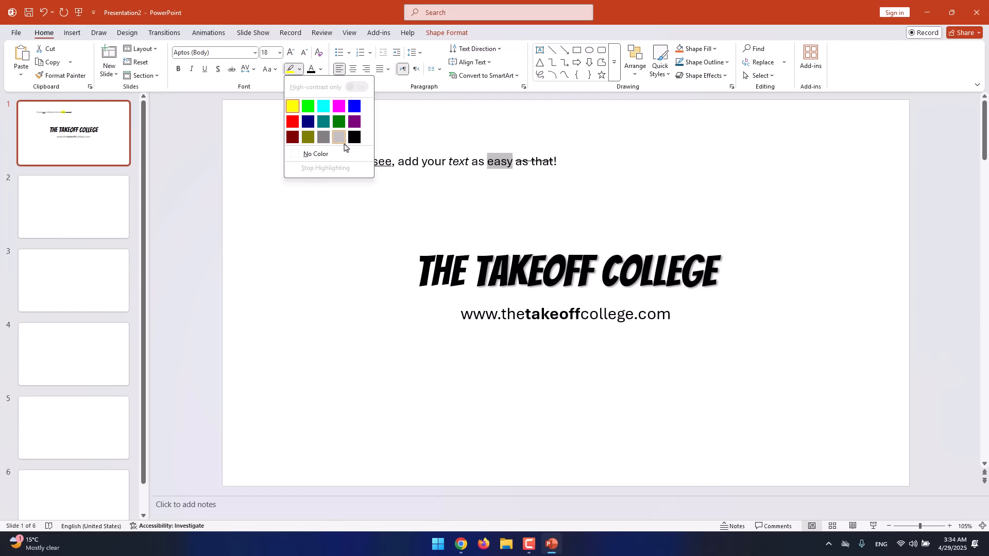
left_click(292, 72)
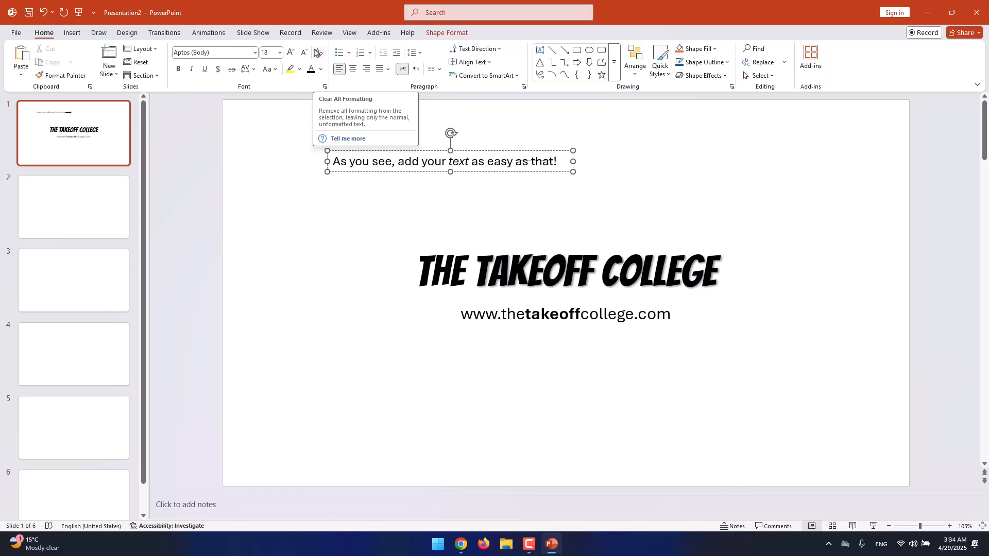
Step: Clear all formatting from the title "The Takeoff College" on the first slide
left_click(418, 273)
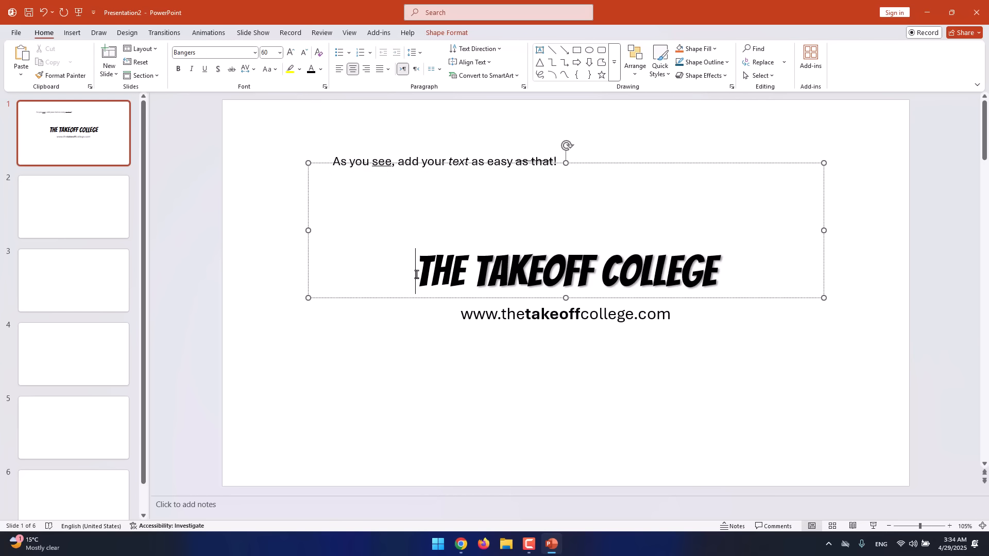
left_click(307, 195)
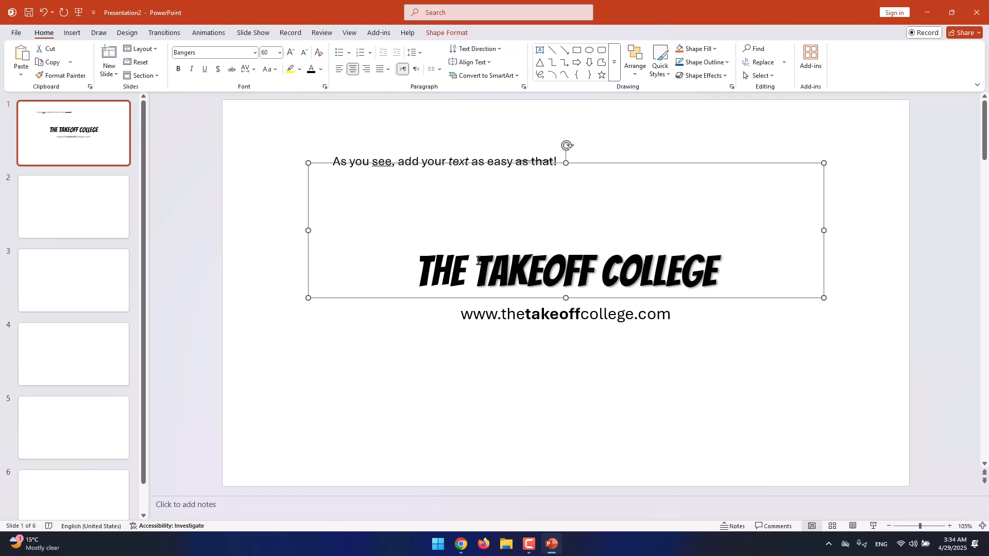
left_click(319, 53)
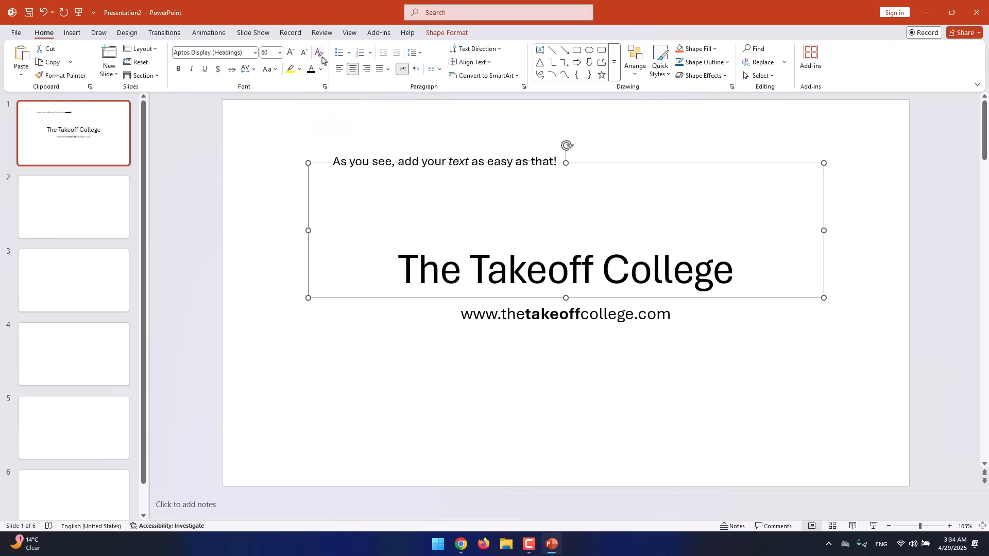
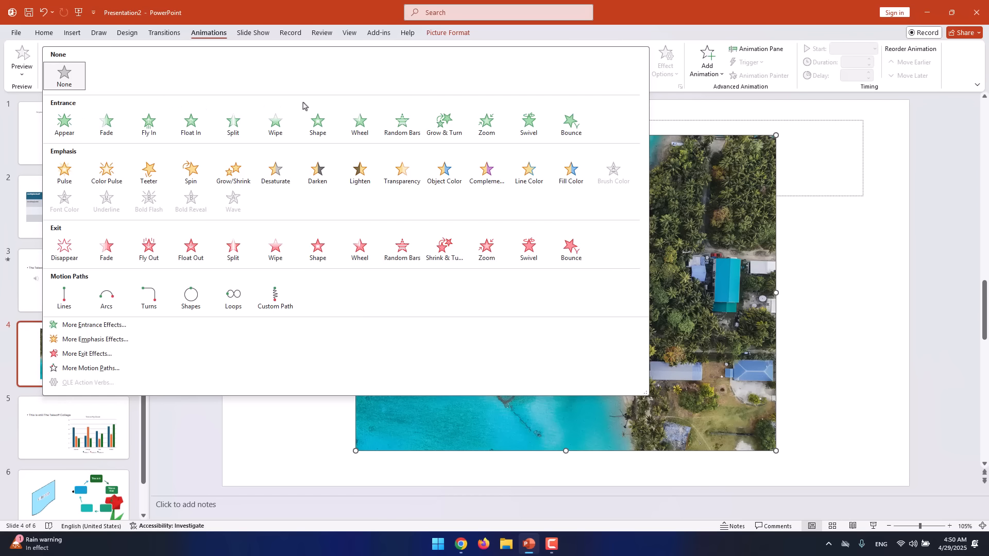
Step: Try the Bounce, Swivel, Wheel and Fade entrance animations on the aerial picture on slide 4
left_click(576, 130)
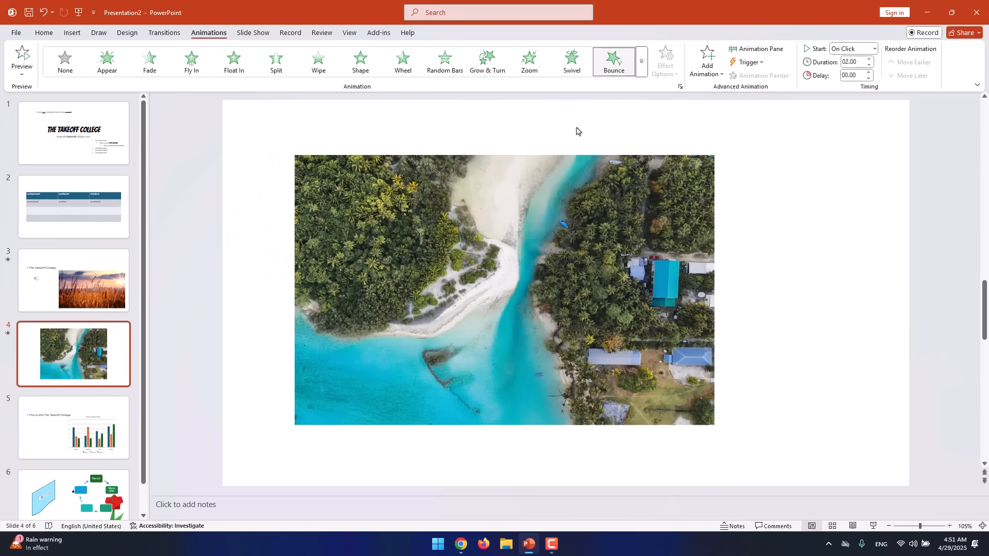
left_click(571, 63)
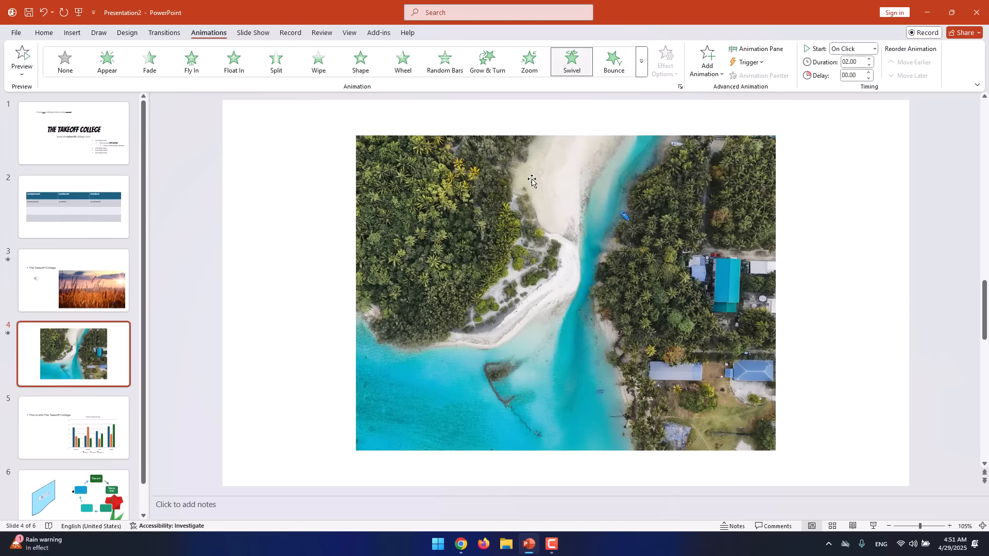
left_click(404, 76)
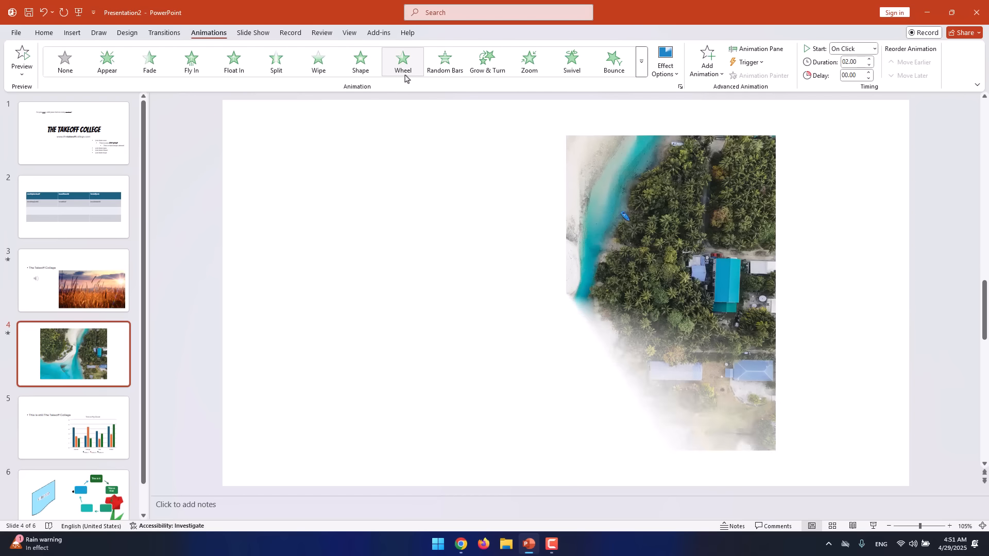
left_click(150, 72)
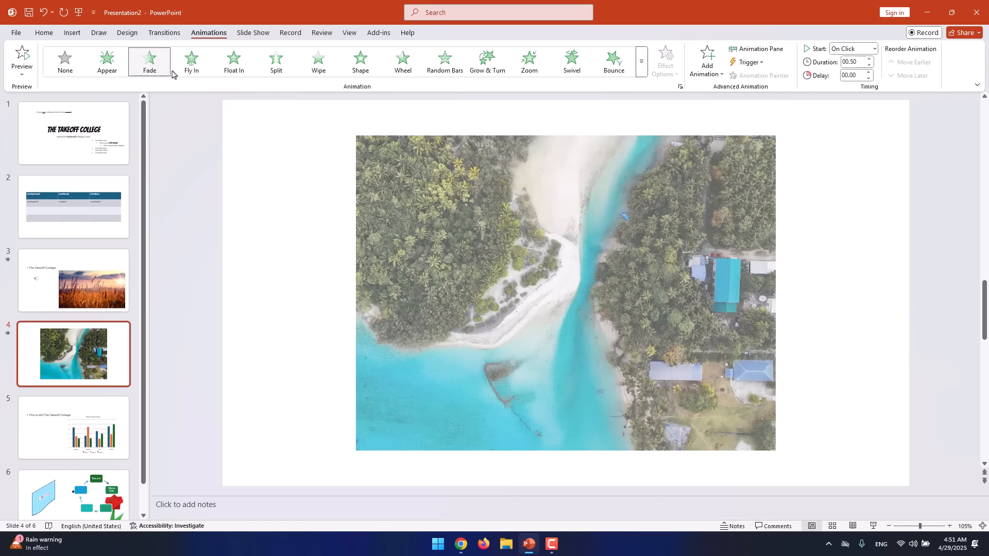
Step: Preview the Float, Curve Up, Bounce and Rise Up entrance effects on the picture and apply Float Up
left_click(642, 67)
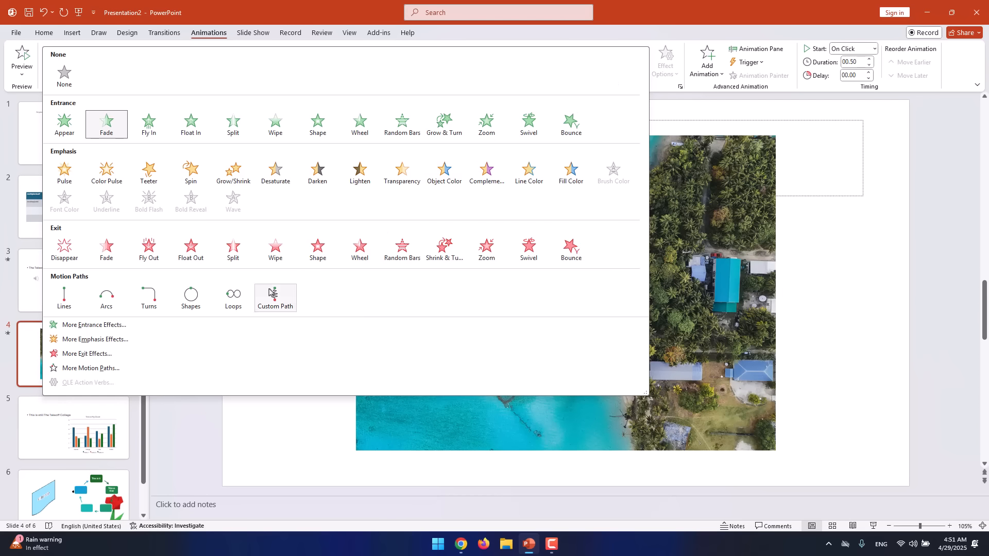
left_click(85, 326)
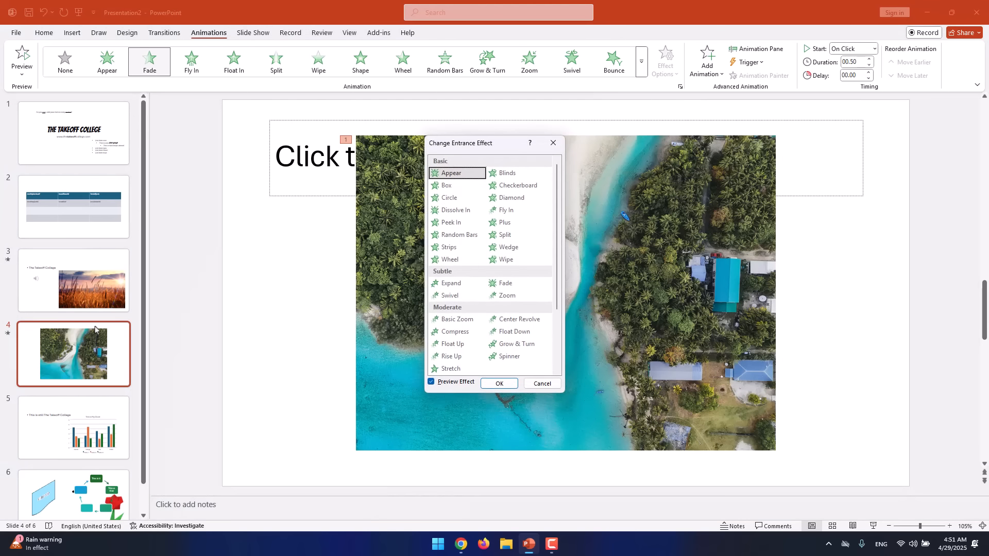
scroll(479, 252, "down", 2)
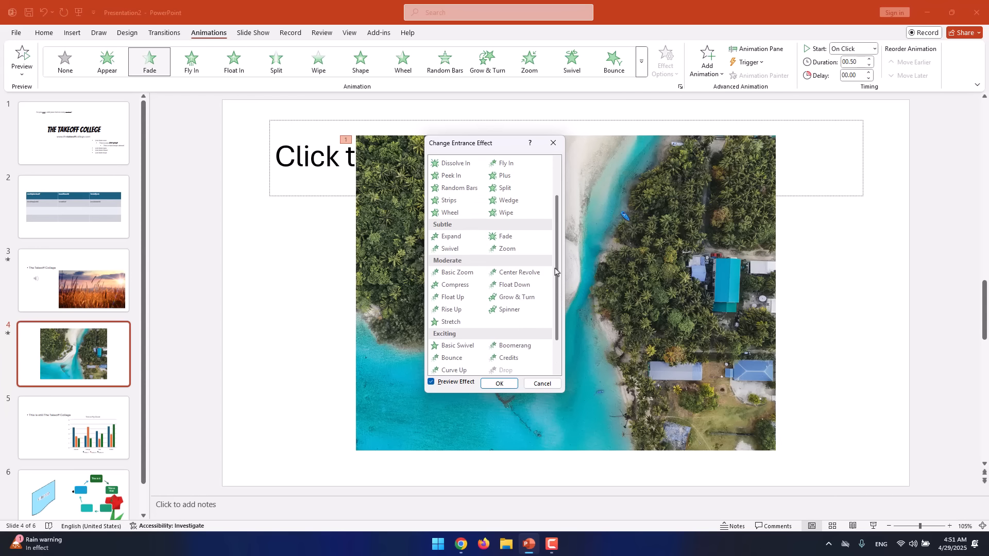
scroll(555, 272, "up", 2)
scroll(515, 309, "down", 4)
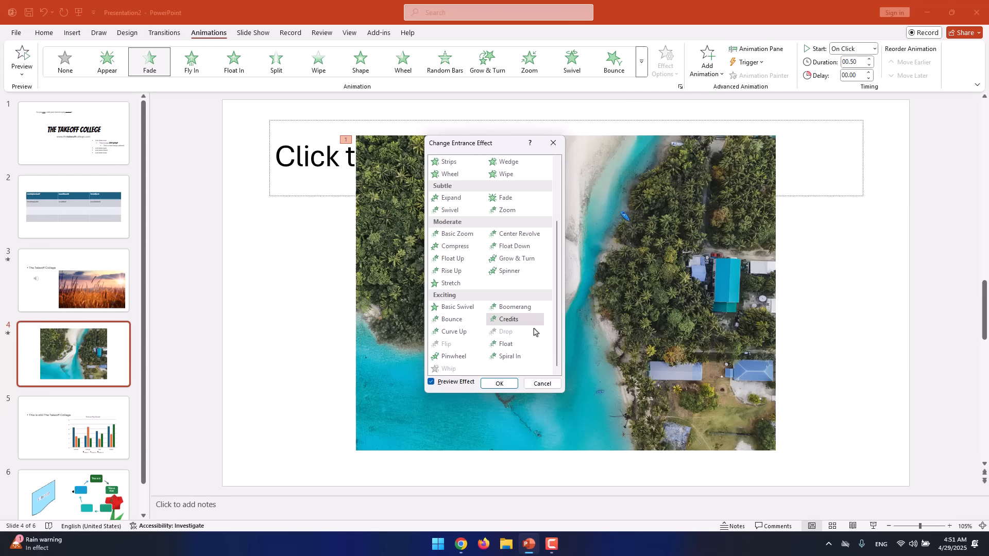
left_click(506, 344)
left_click(456, 332)
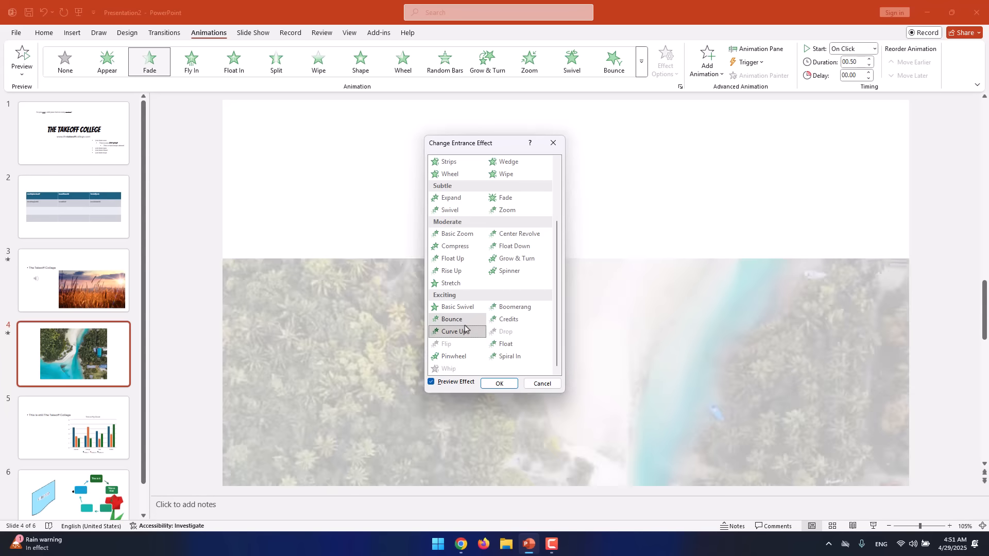
left_click(464, 321)
left_click(467, 271)
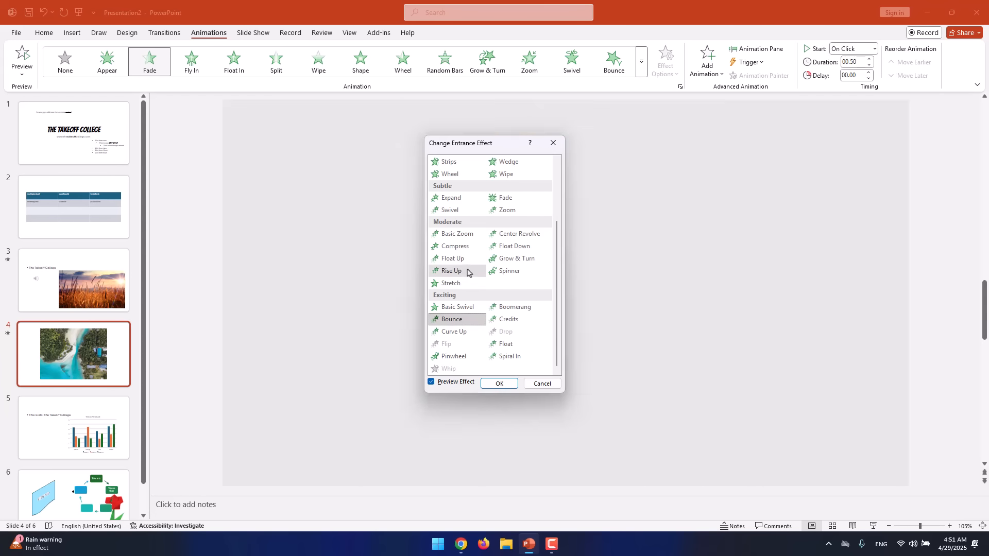
left_click(466, 259)
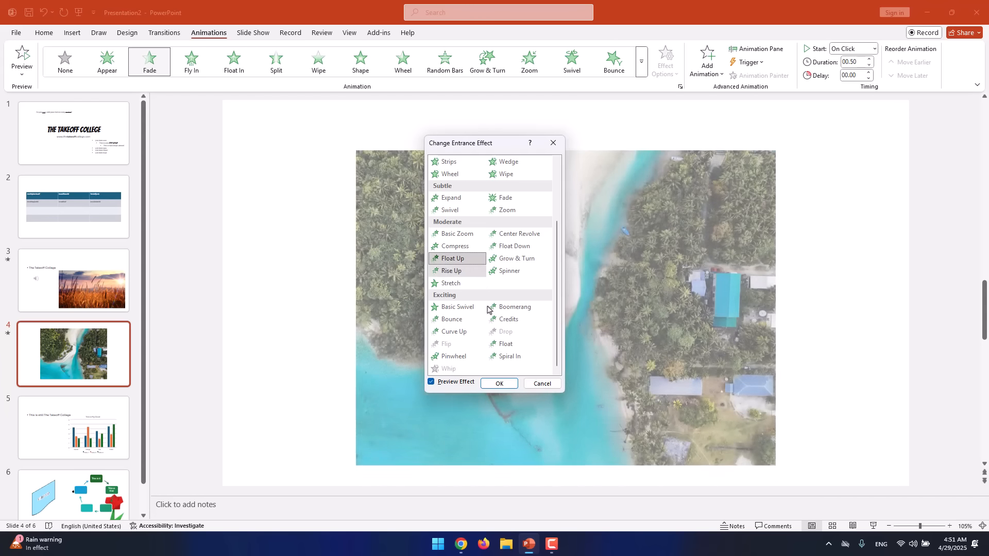
left_click(497, 384)
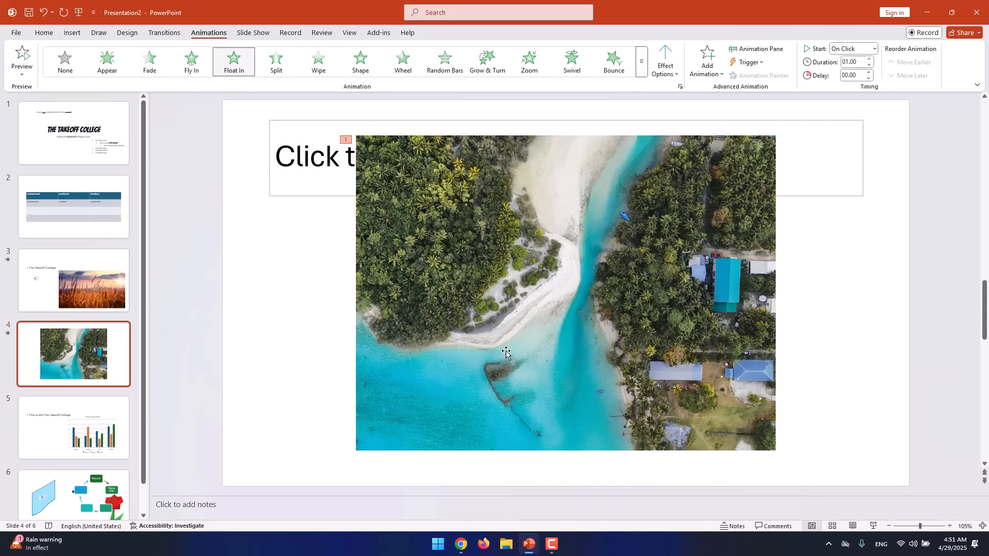
Step: Apply the Spin emphasis animation to the picture and review the additional emphasis effects without choosing one
left_click(641, 62)
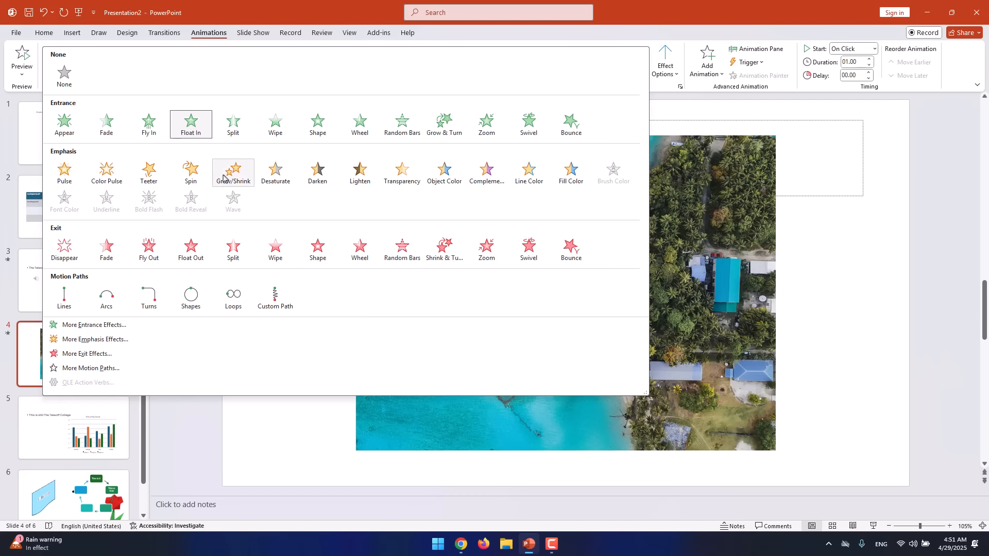
left_click(206, 178)
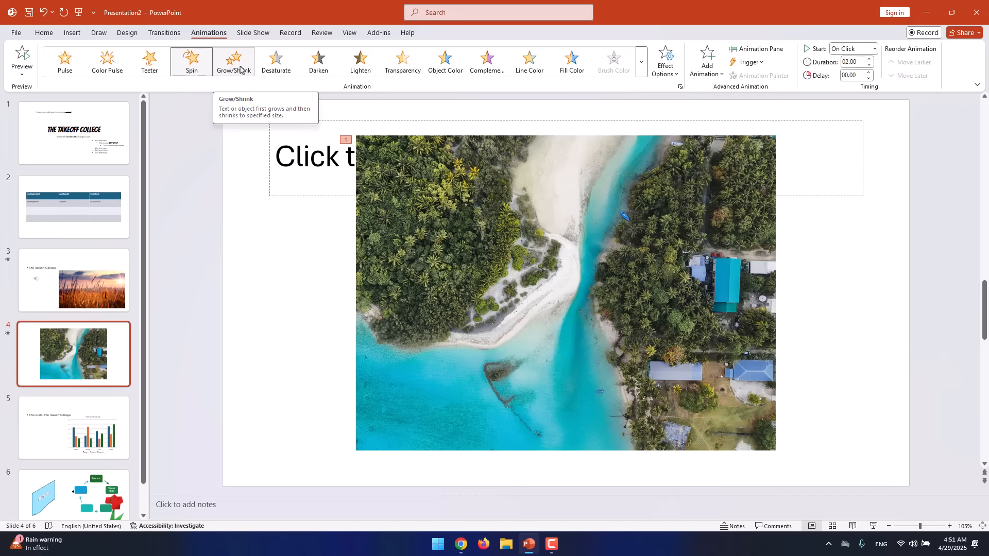
left_click(189, 64)
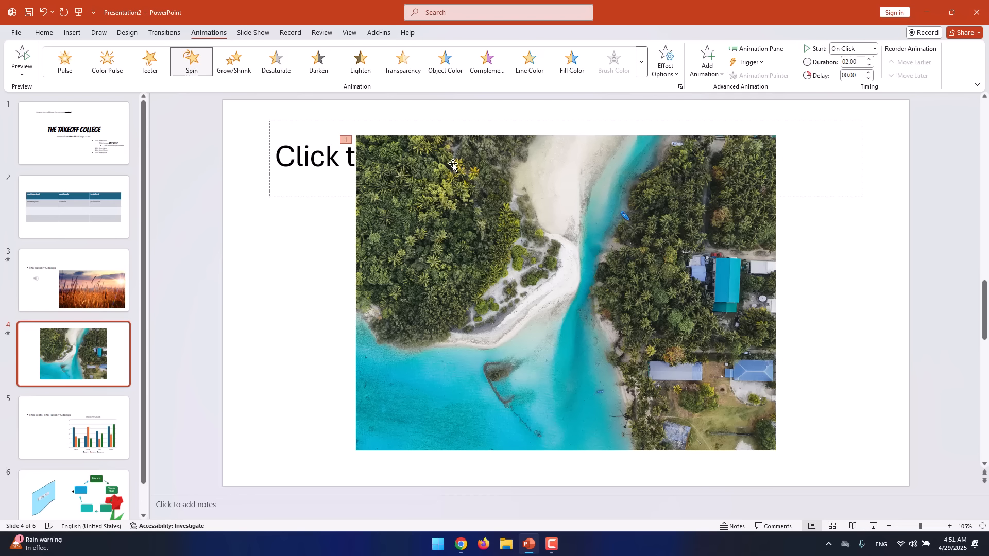
left_click(641, 71)
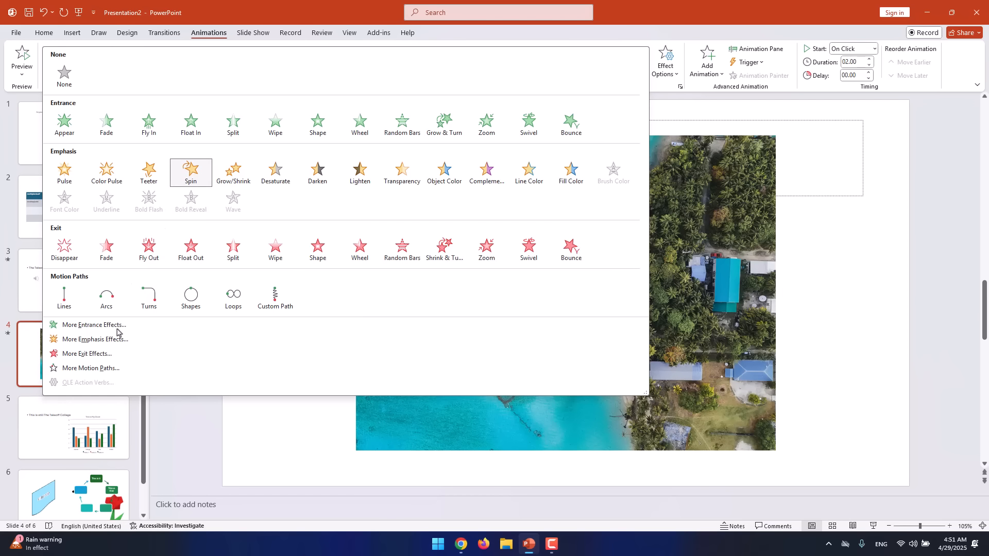
left_click(96, 340)
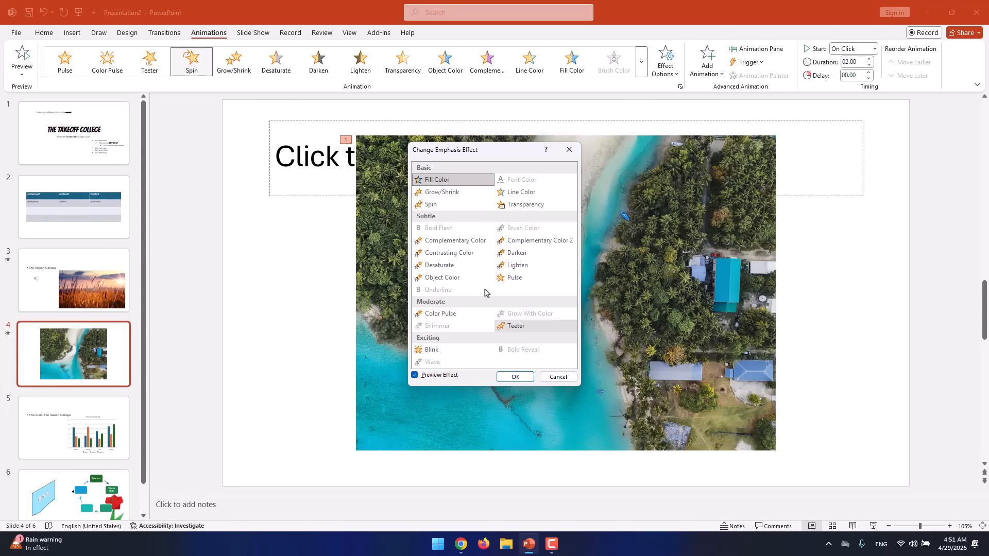
left_click(566, 150)
Step: Apply the Fly Out exit animation to the picture and review the additional exit effects without choosing one
left_click(641, 73)
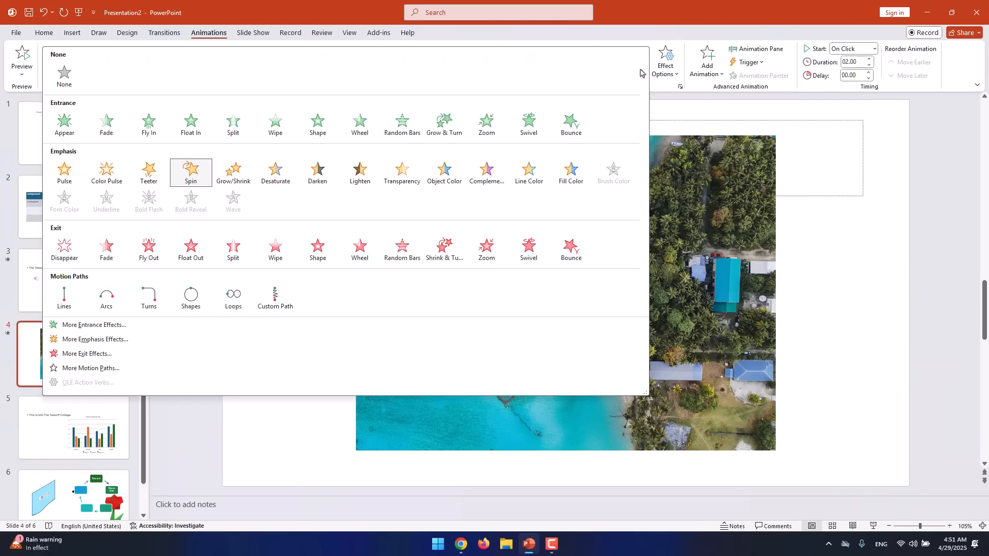
left_click(148, 250)
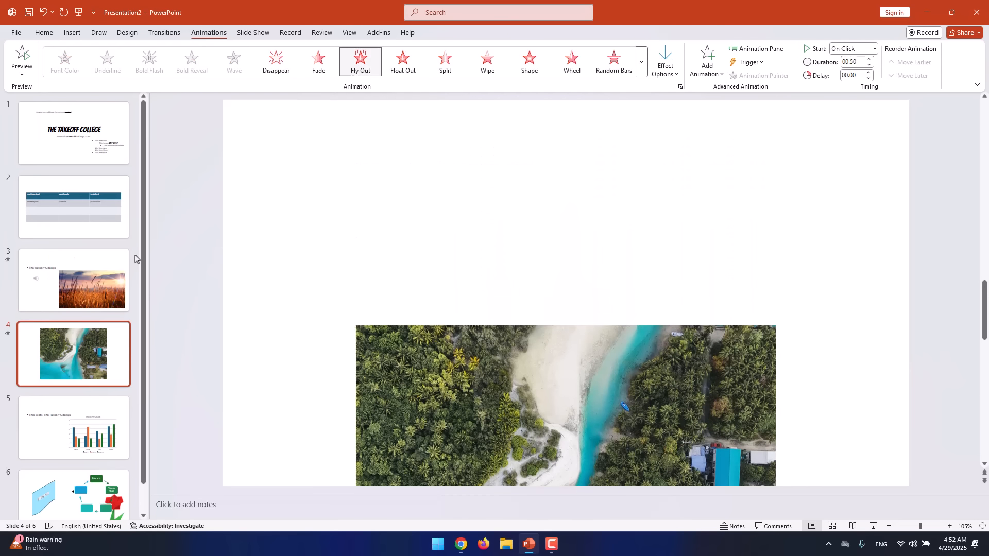
left_click(641, 63)
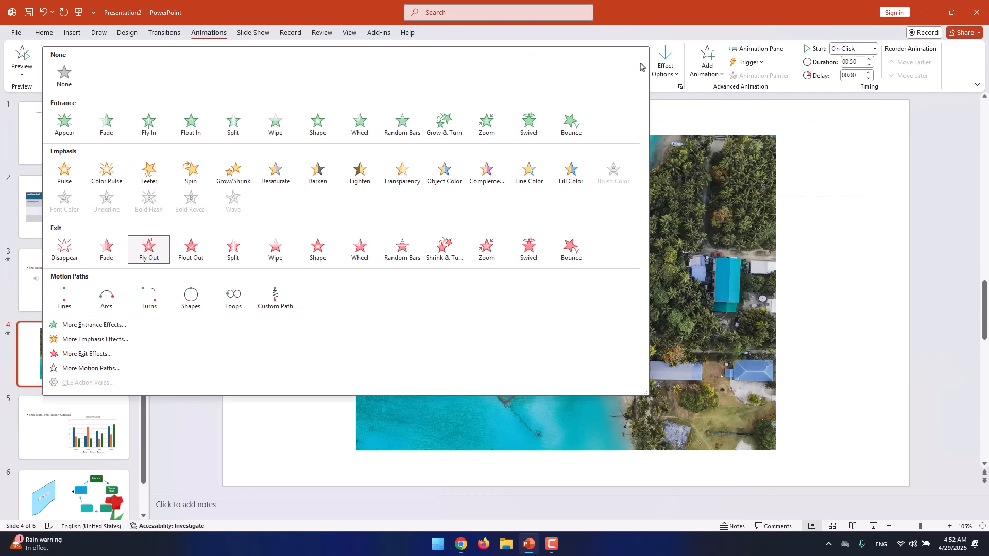
left_click(78, 357)
scroll(464, 237, "down", 5)
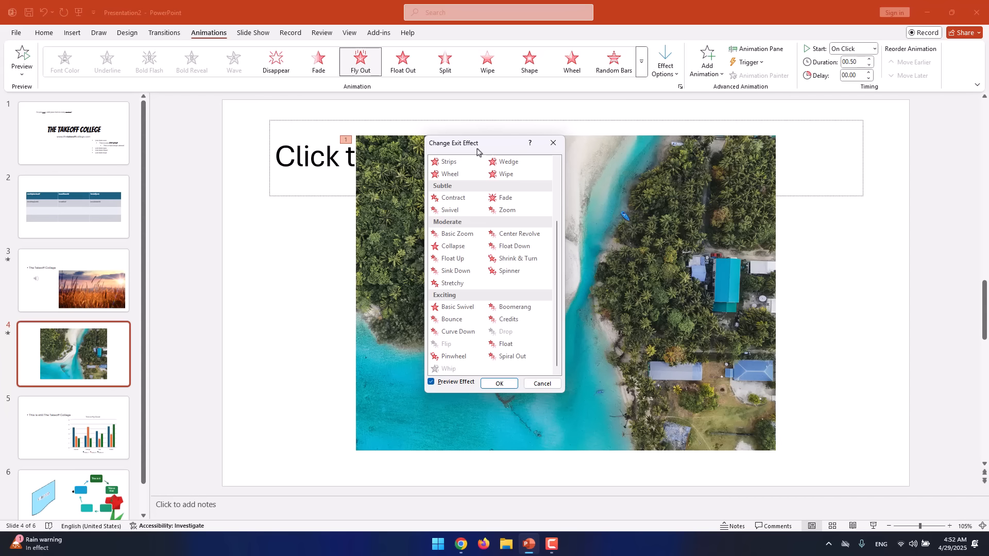
left_click(542, 384)
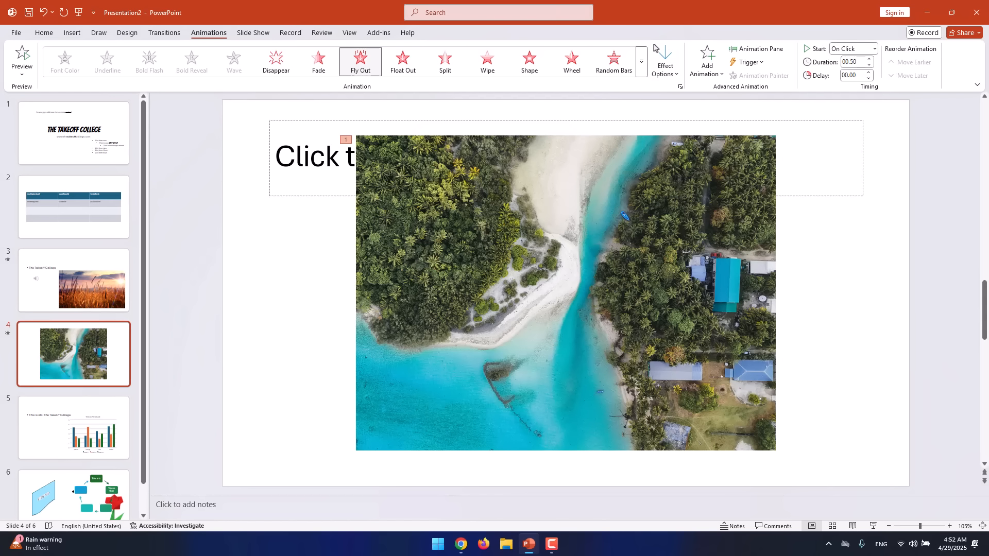
Step: Apply the Turns motion path animation to the aerial picture on slide 4
left_click(641, 61)
left_click(148, 296)
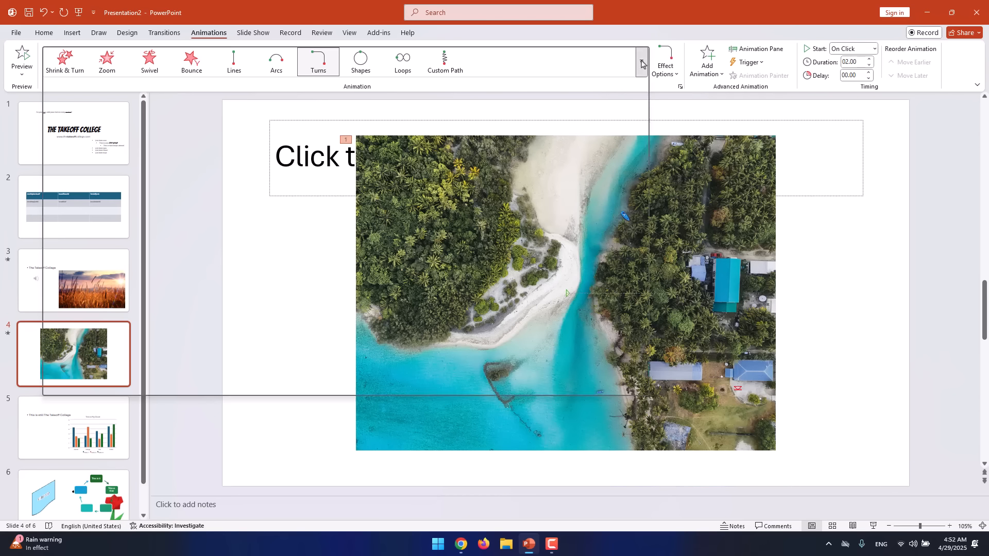
Step: Preview the Spring, Up and Neutron motion paths on the picture and cancel the motion path change
left_click(641, 61)
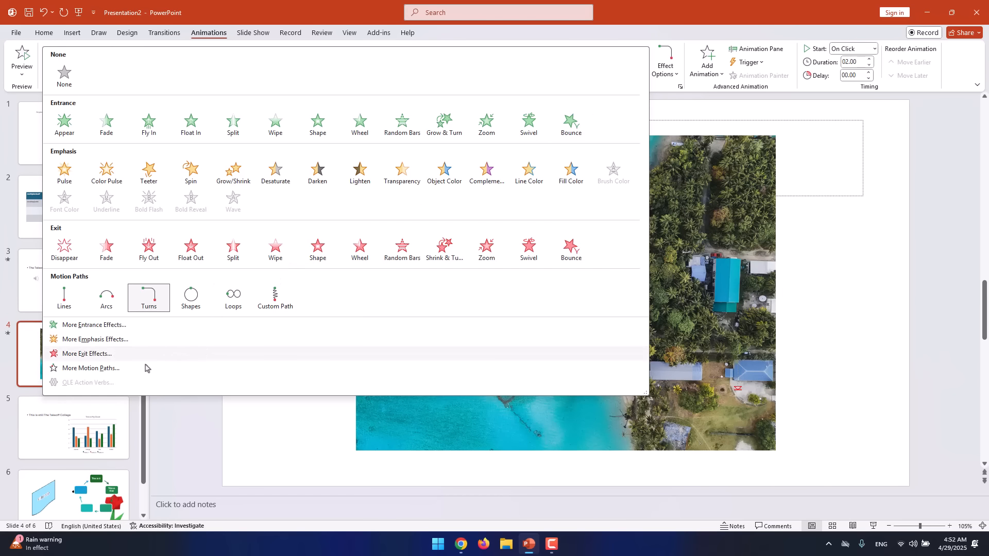
left_click(98, 376)
scroll(494, 257, "down", 5)
left_click(514, 241)
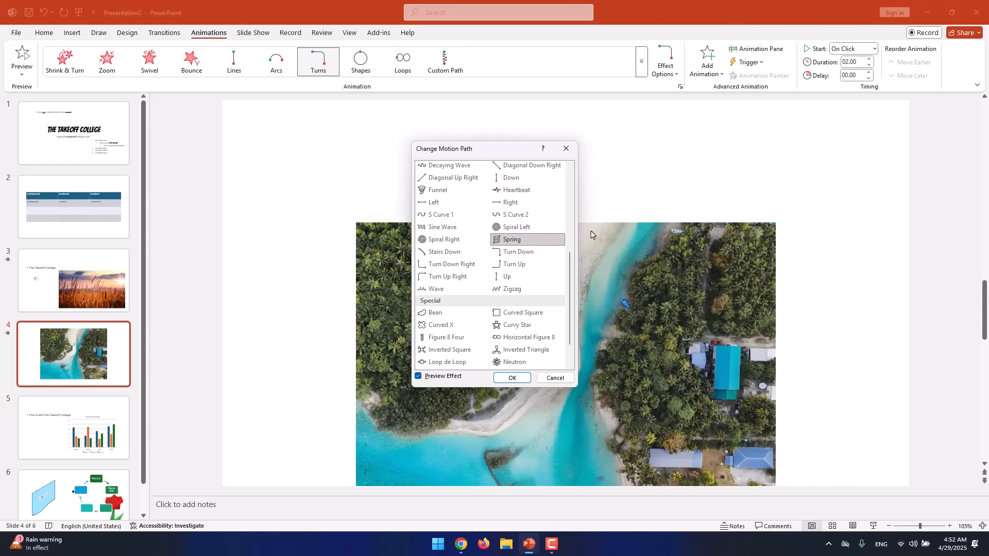
scroll(543, 235, "down", 1)
left_click(525, 240)
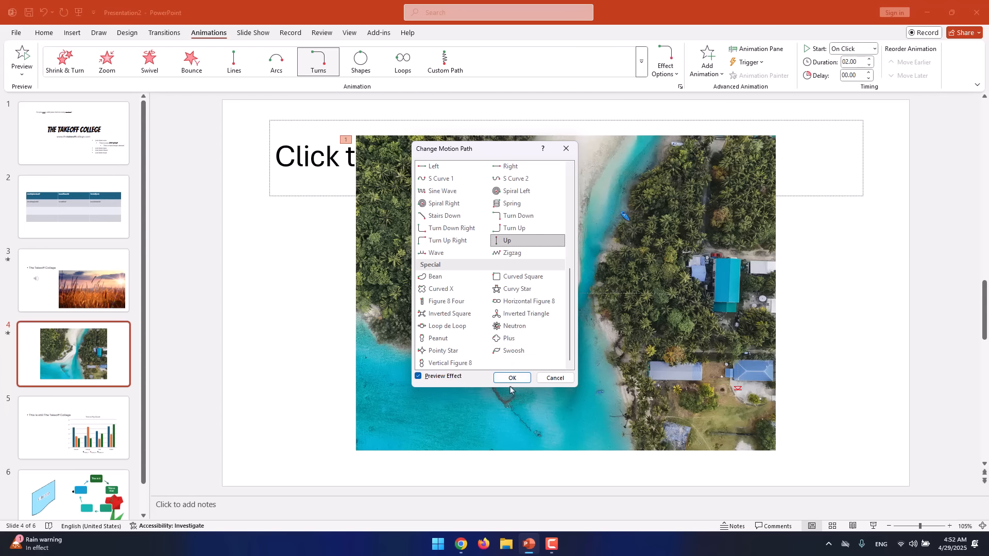
left_click(536, 329)
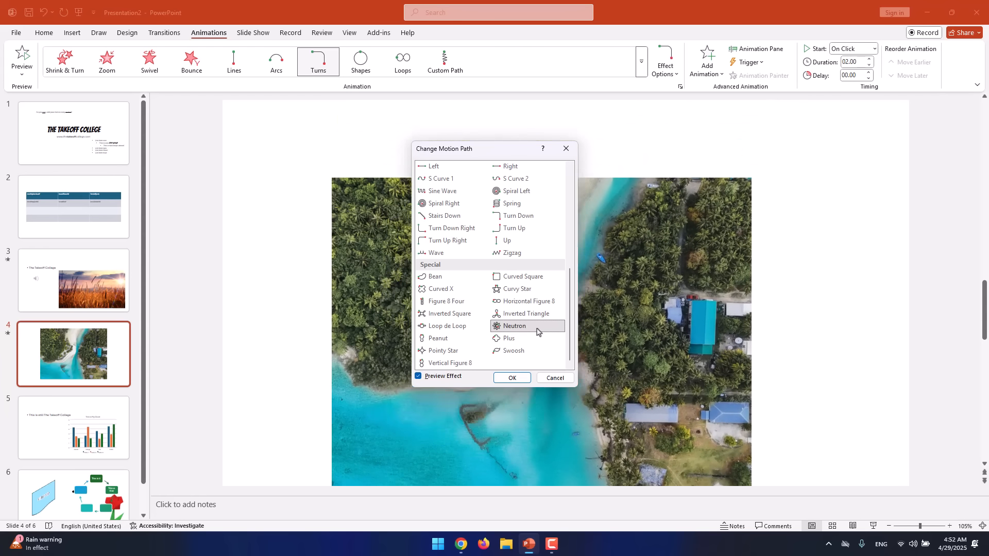
left_click(545, 378)
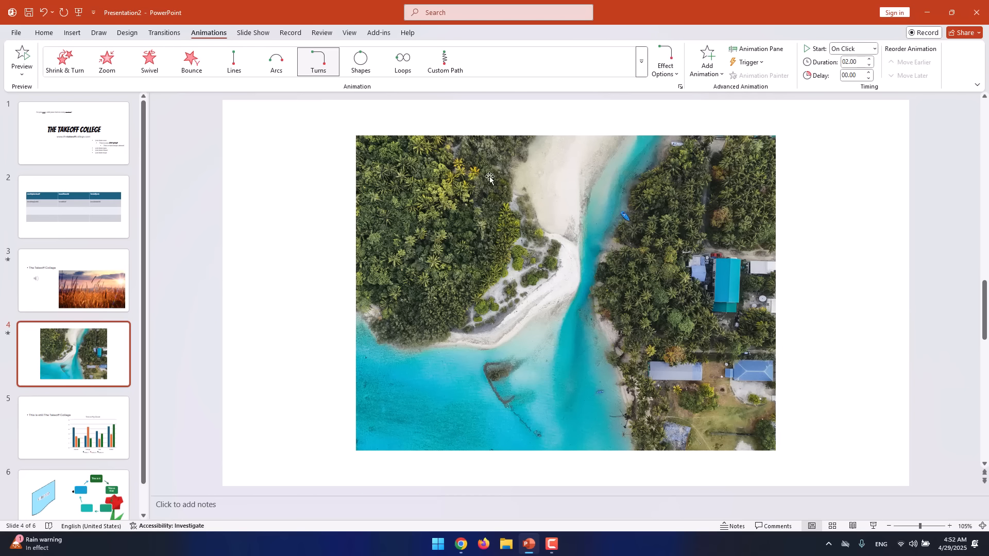
Step: Apply the Fade entrance animation to the slide 4 picture, play it in the slide show and end the show
left_click(641, 61)
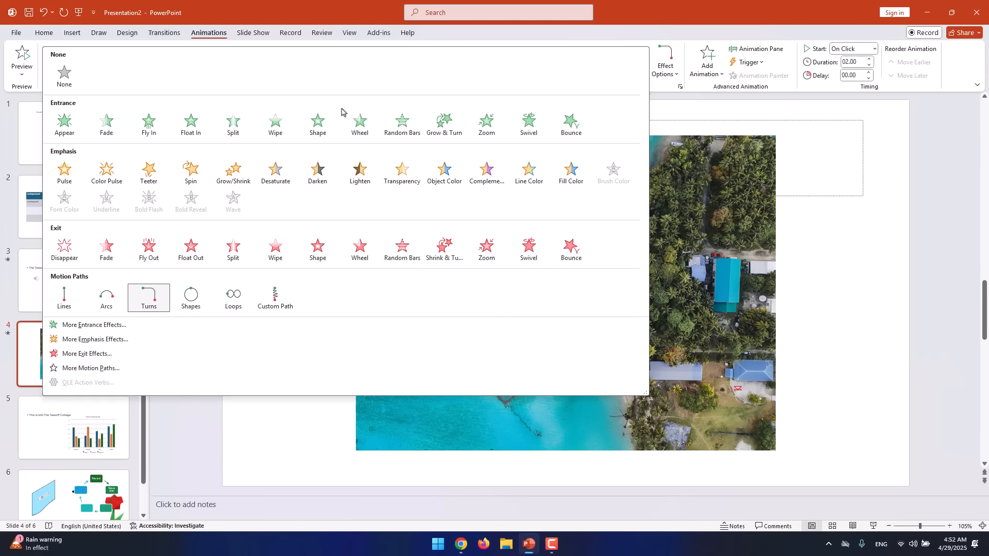
left_click(95, 111)
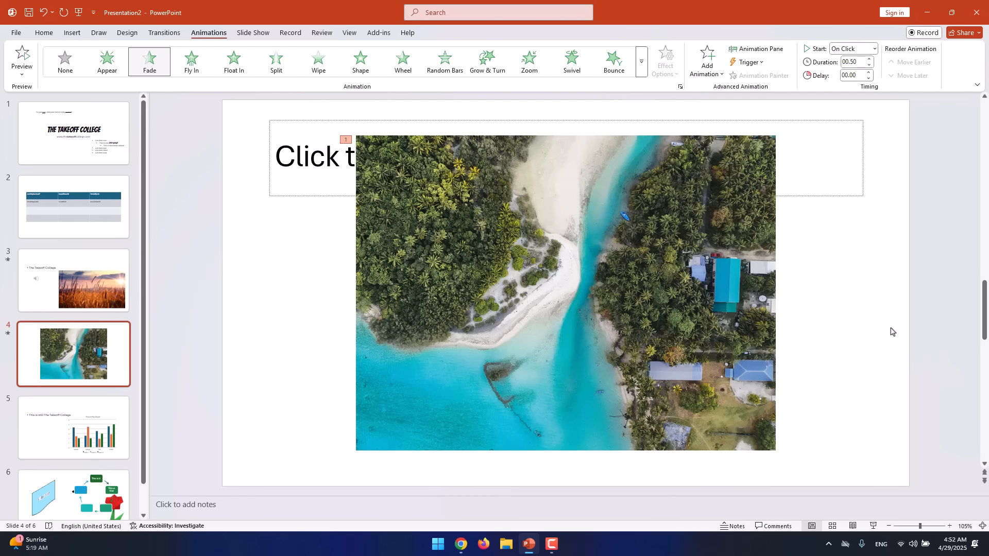
left_click(875, 526)
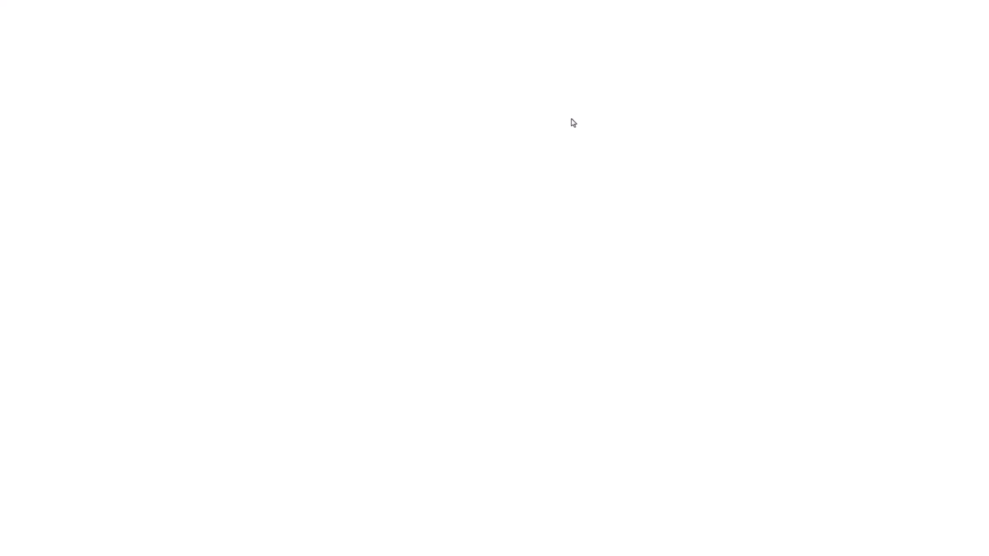
left_click(803, 68)
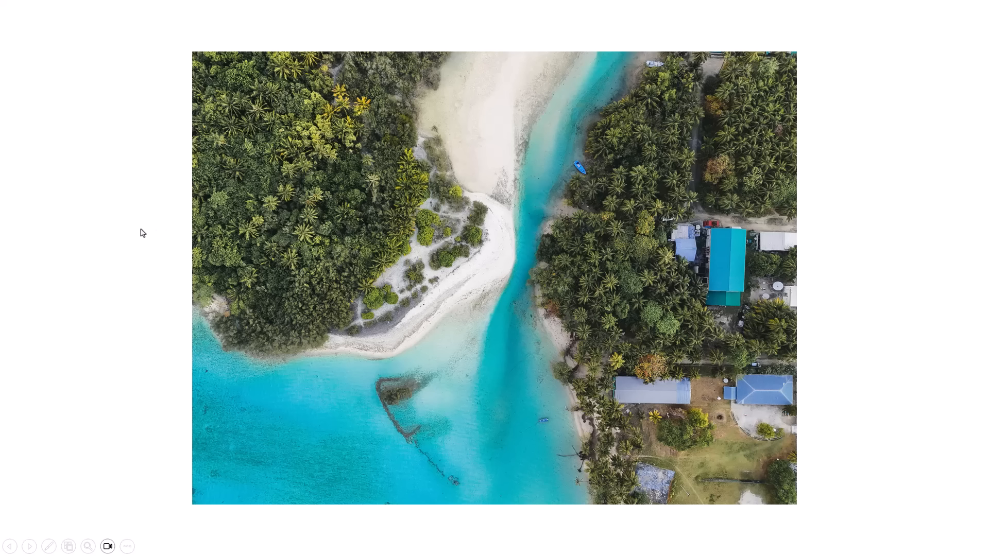
right_click(158, 223)
left_click(173, 411)
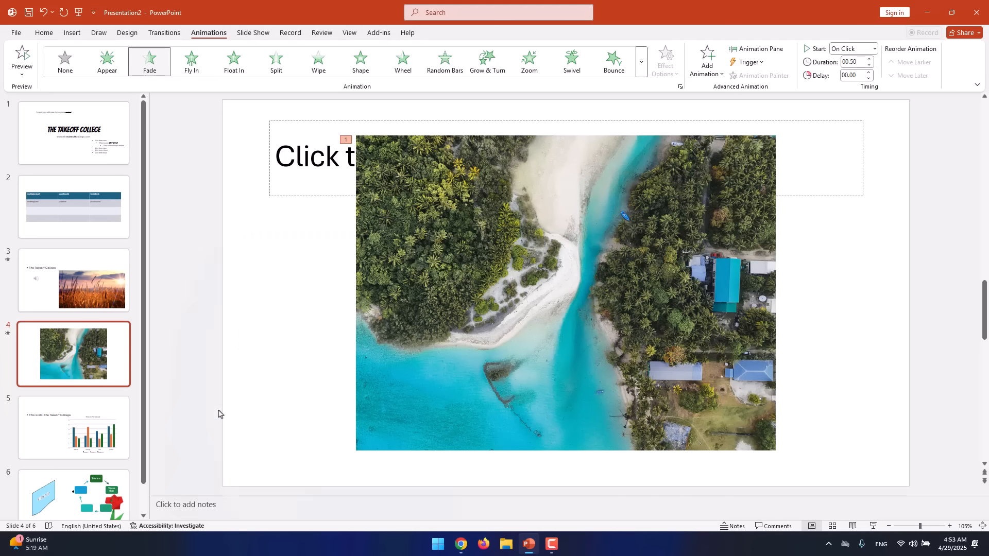
Step: Try the After Previous and With Previous start options on the picture's animation and return it to On Click
left_click(633, 264)
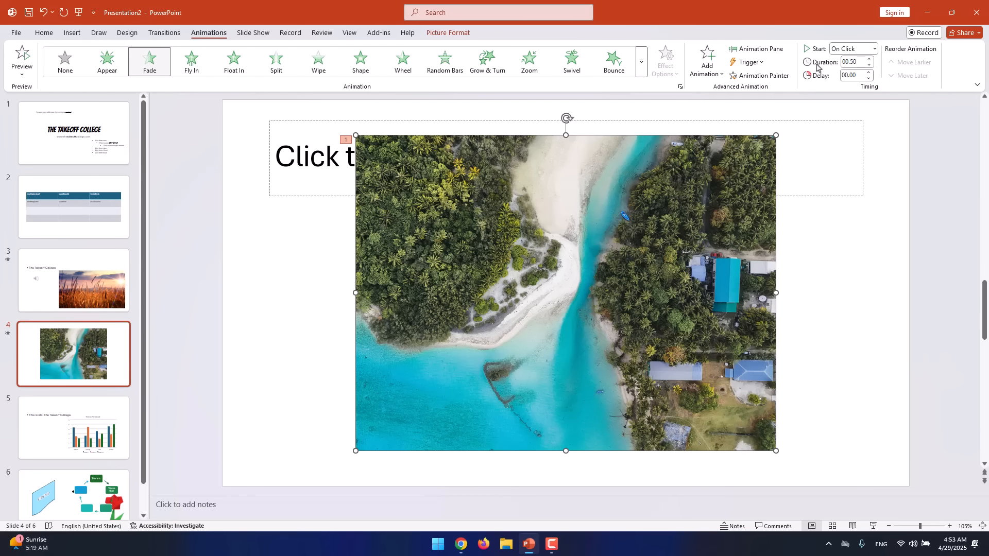
left_click(840, 50)
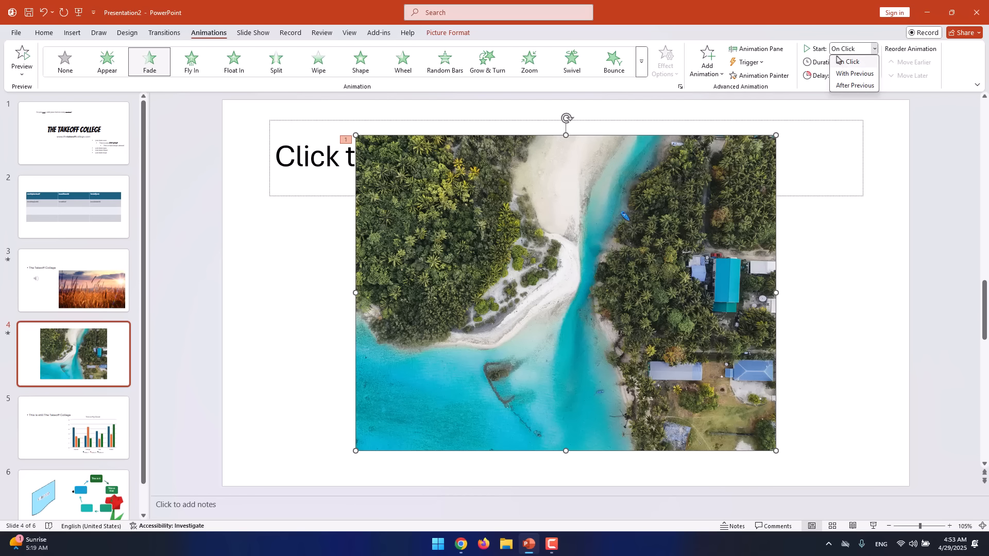
left_click(862, 85)
left_click(865, 49)
left_click(854, 73)
left_click(853, 50)
left_click(847, 61)
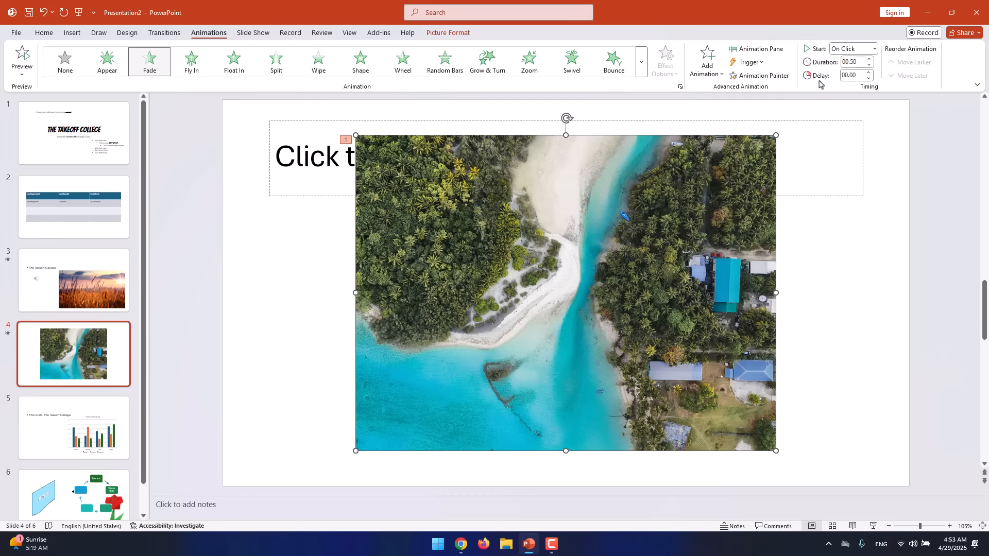
left_click(861, 77)
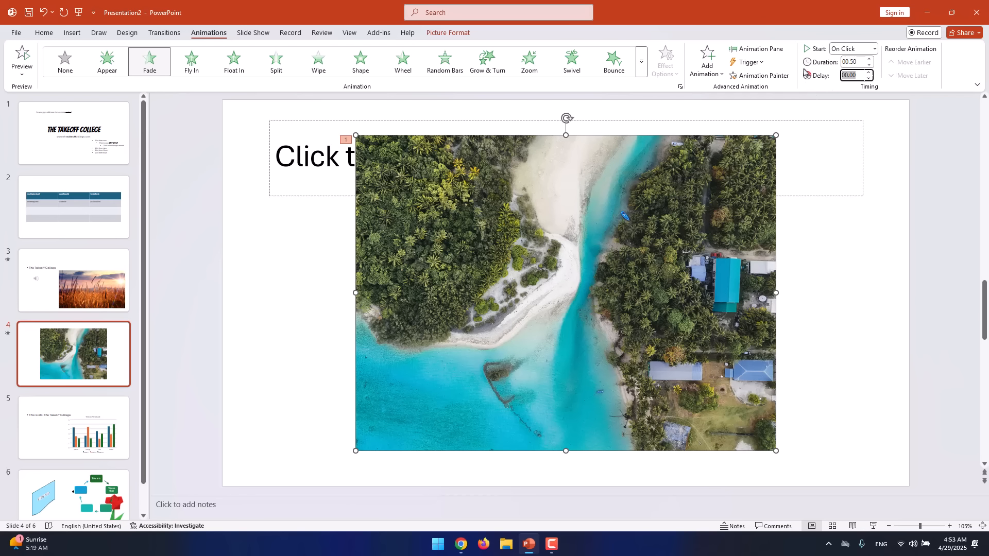
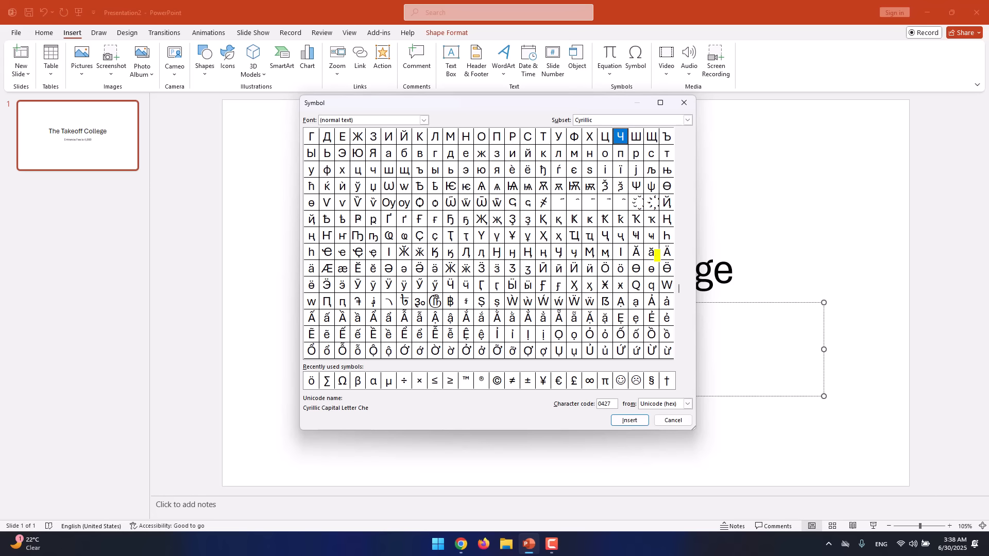
Step: Insert the pound sign from the recently used symbols before 4,990 in the subtitle and delete the duplicate sign
scroll(679, 279, "up", 1)
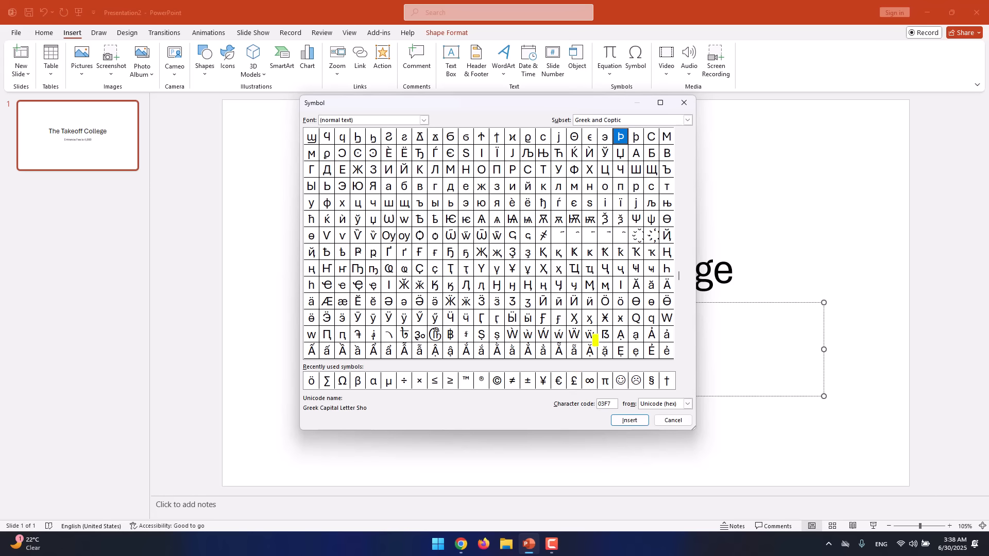
left_click_drag(677, 262, 679, 215)
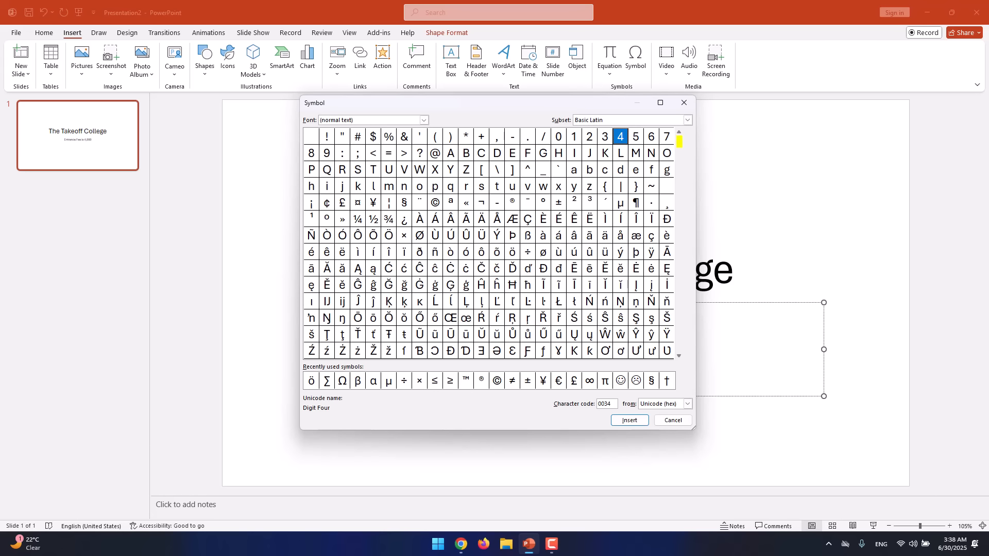
left_click_drag(680, 145, 679, 230)
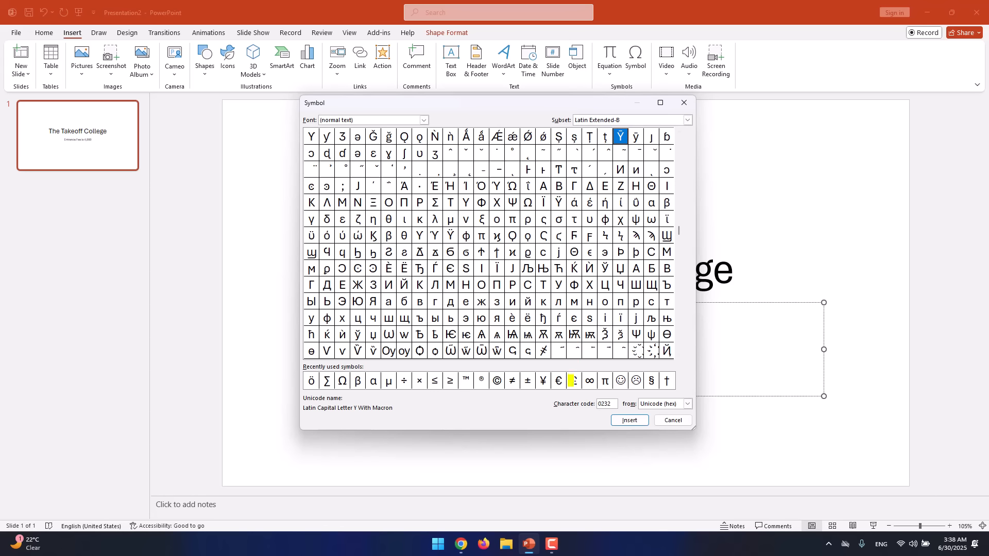
left_click(574, 382)
left_click(630, 421)
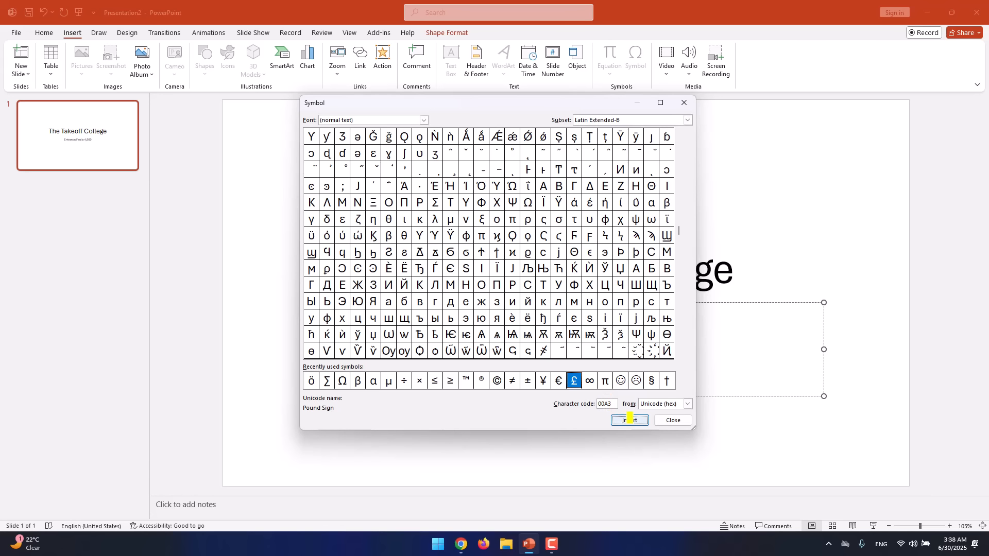
left_click(684, 103)
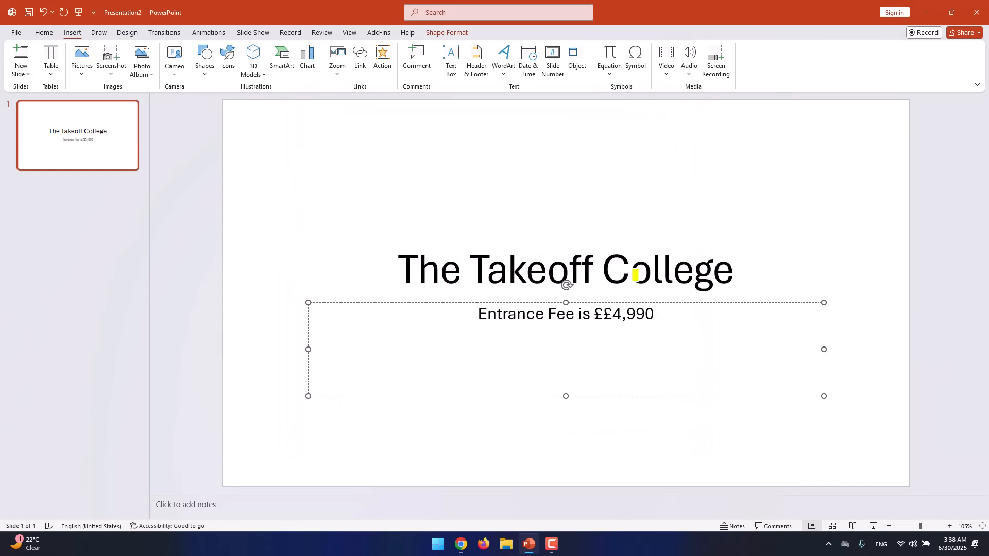
key("Delete")
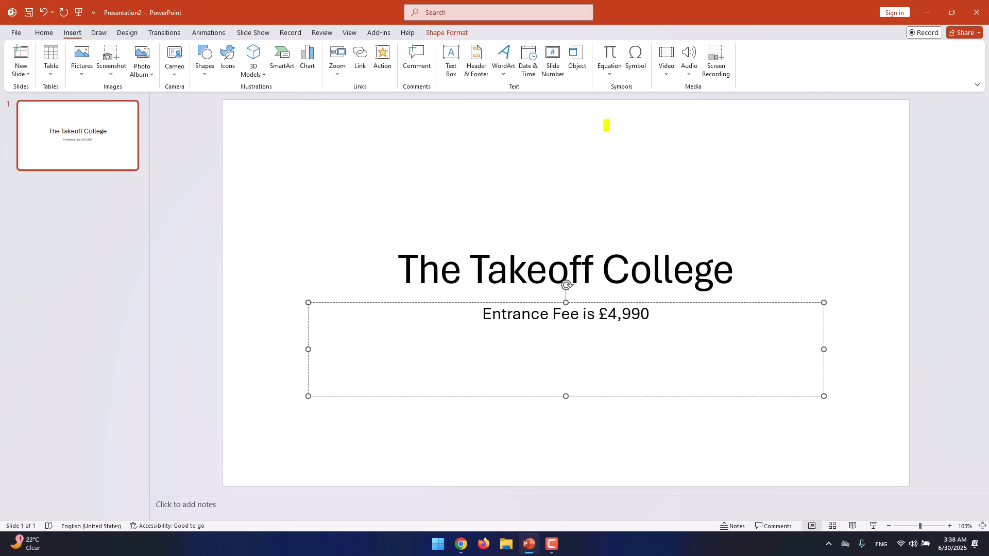
Step: Look up the symbol with character code 125 and cancel without inserting it
left_click(634, 58)
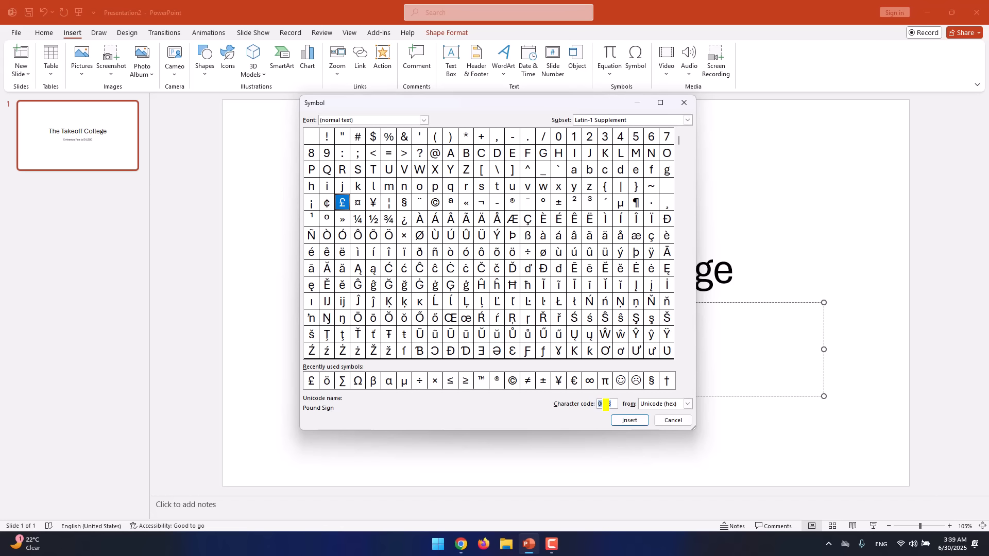
right_click(606, 404)
left_click(605, 405)
right_click(604, 405)
left_click(605, 405)
type("125")
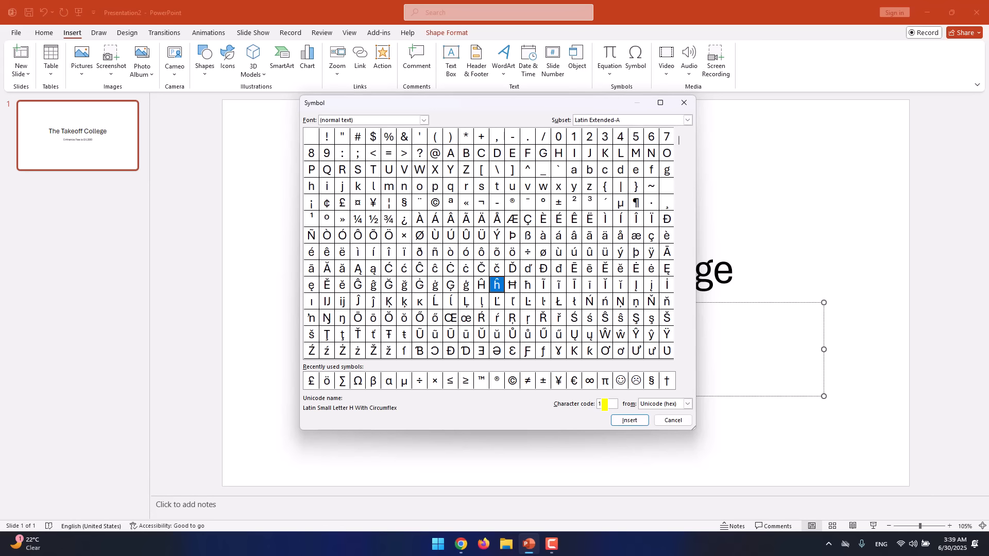
left_click(673, 420)
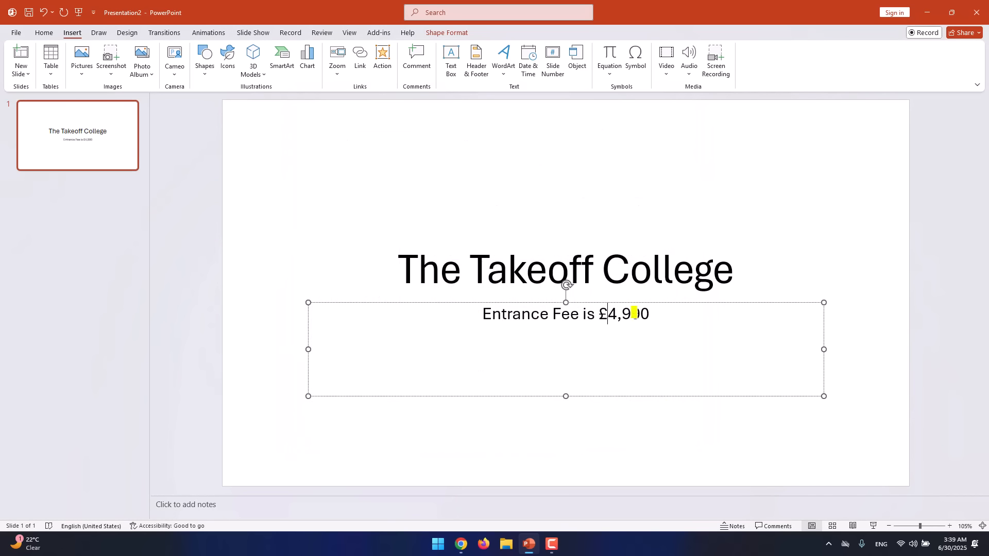
Step: Check the character code of the pound sign among the recently used symbols and cancel without inserting
left_click(630, 49)
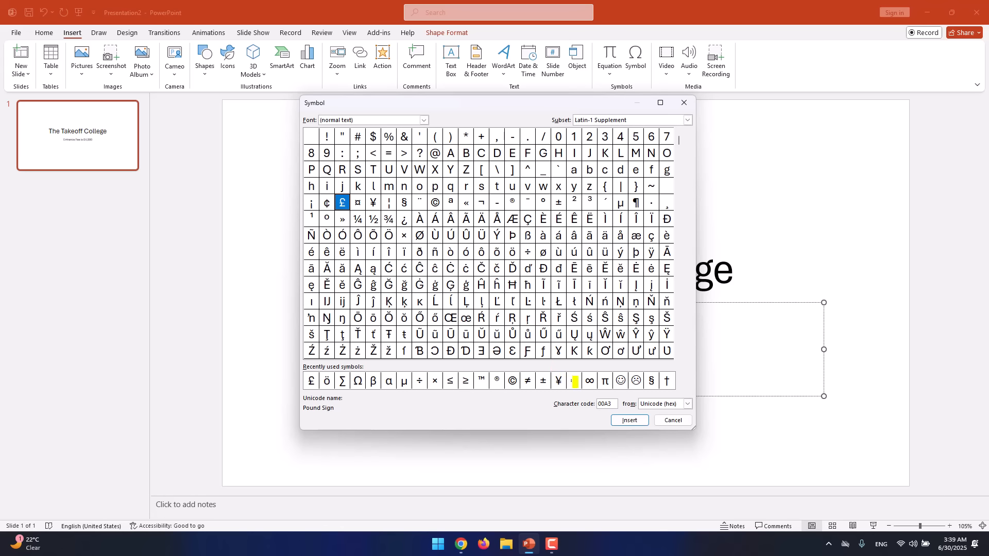
left_click(572, 380)
left_click(311, 380)
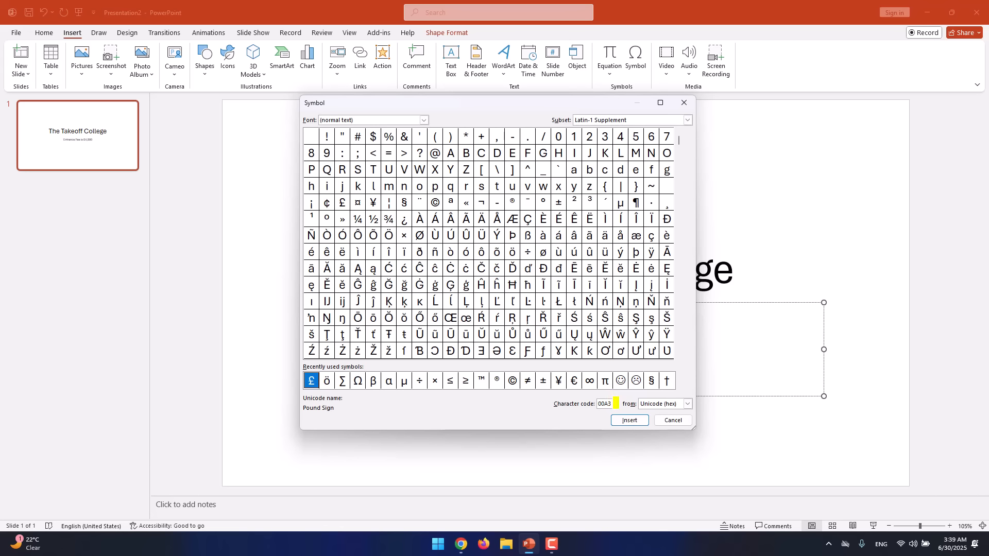
left_click(603, 404)
double_click(603, 404)
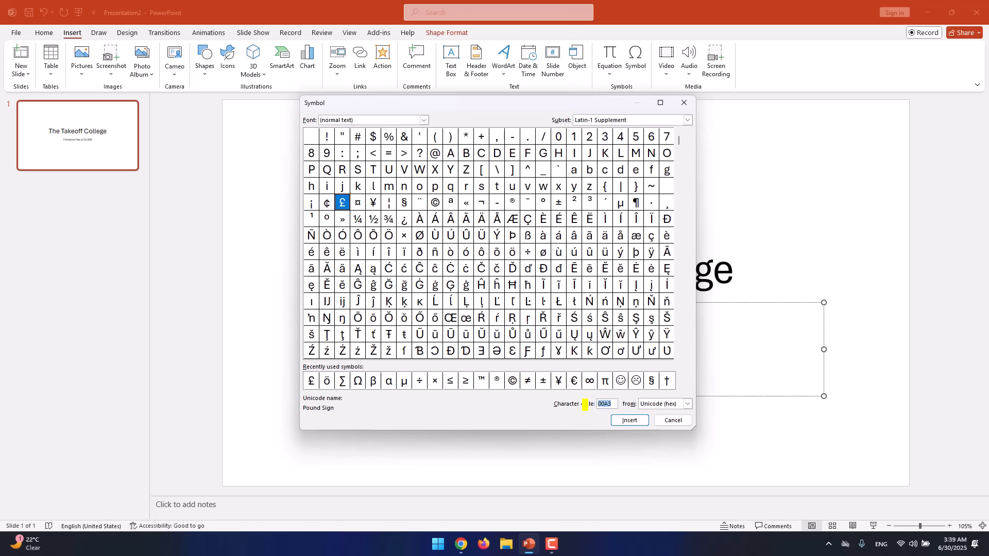
left_click(666, 421)
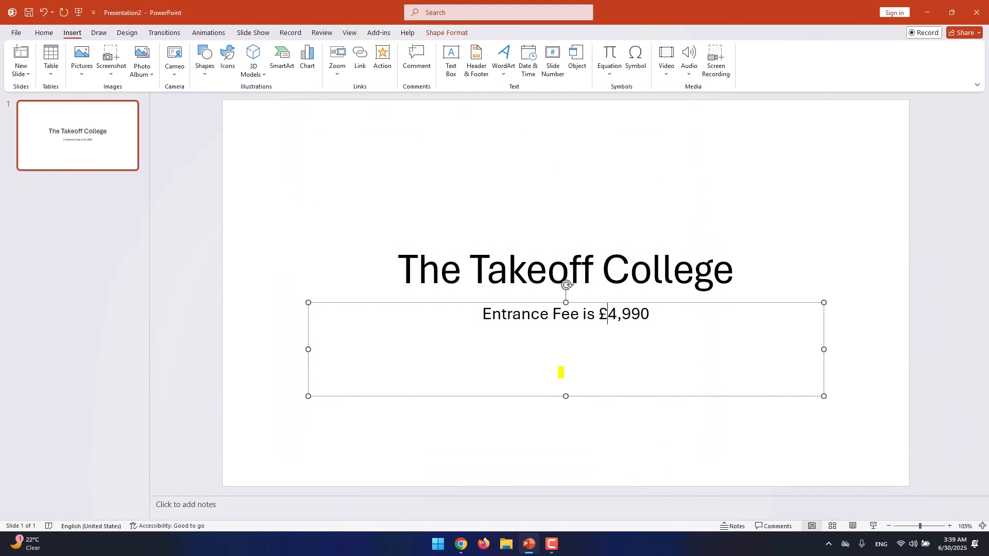
Step: Insert a pound sign before 4,990 using character code 00A3 and remove the duplicate sign from the subtitle
left_click(637, 65)
left_click(611, 403)
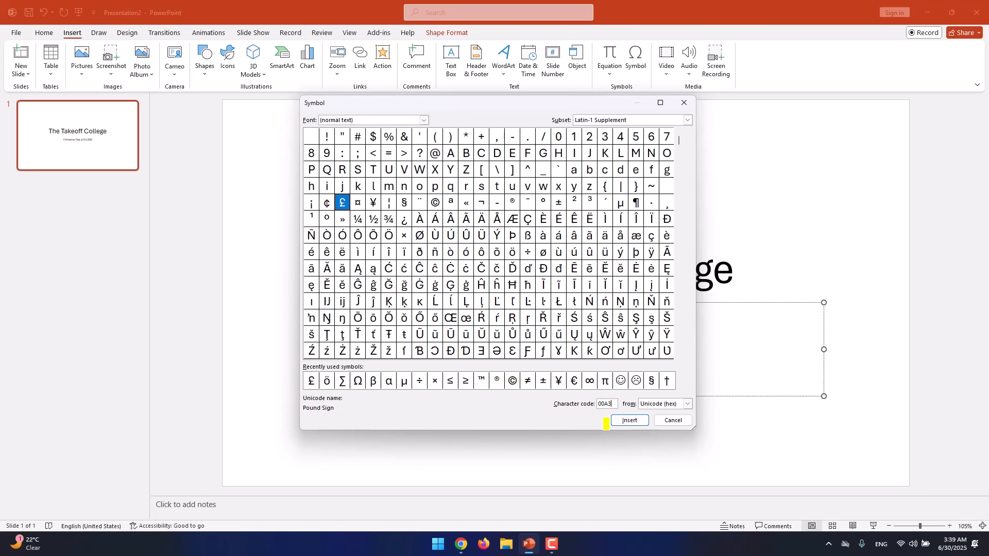
left_click_drag(611, 402, 600, 407)
key("BackSpace")
left_click(575, 286)
left_click_drag(617, 404, 578, 402)
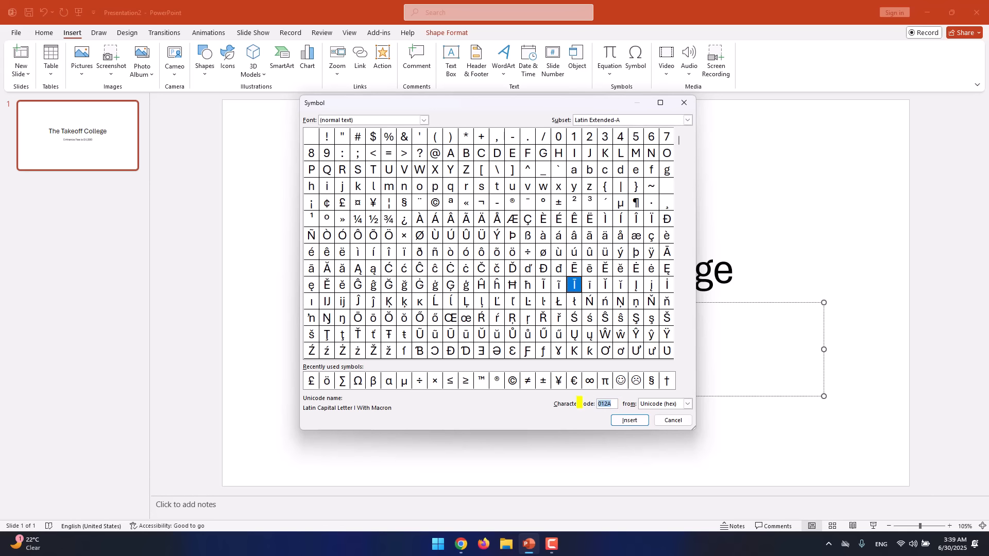
type("00A3")
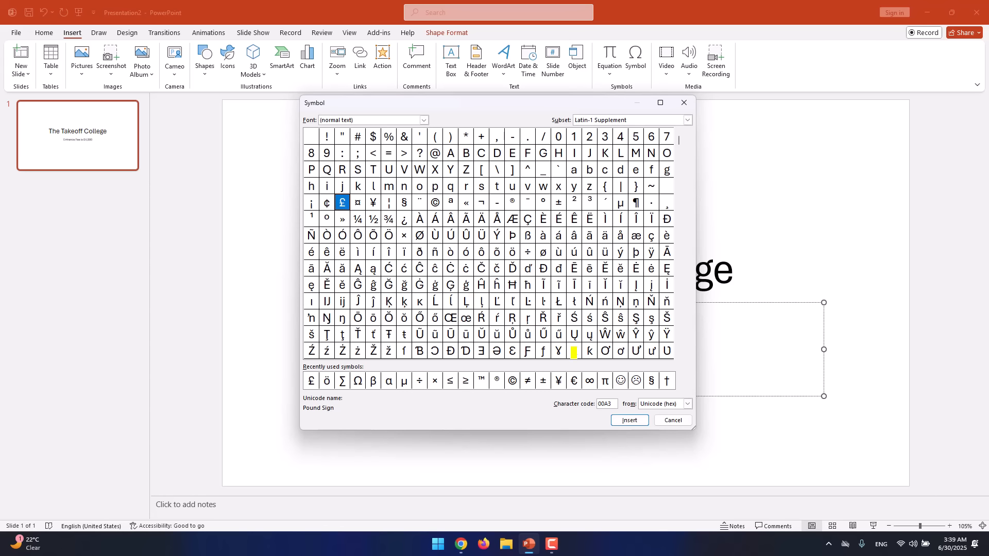
left_click(630, 419)
left_click(659, 420)
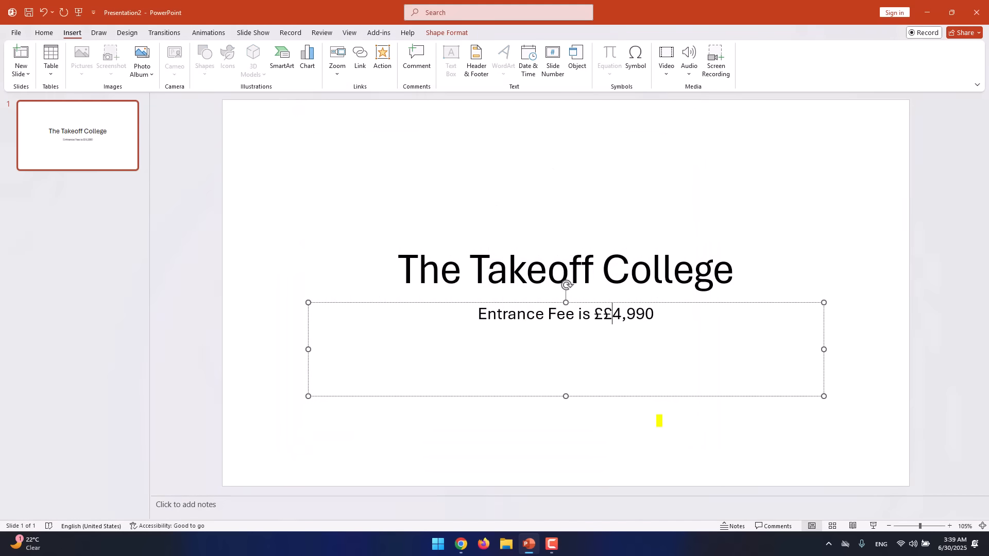
key("BackSpace")
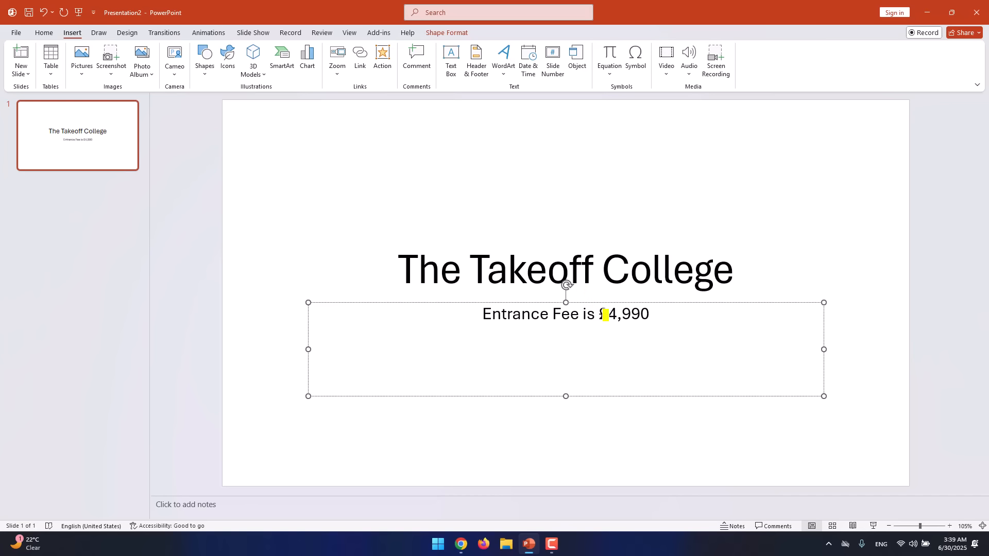
Step: Select the pound sign in the subtitle and look up the Euro sign's character code among the recently used symbols
left_click_drag(598, 314, 608, 314)
left_click(638, 63)
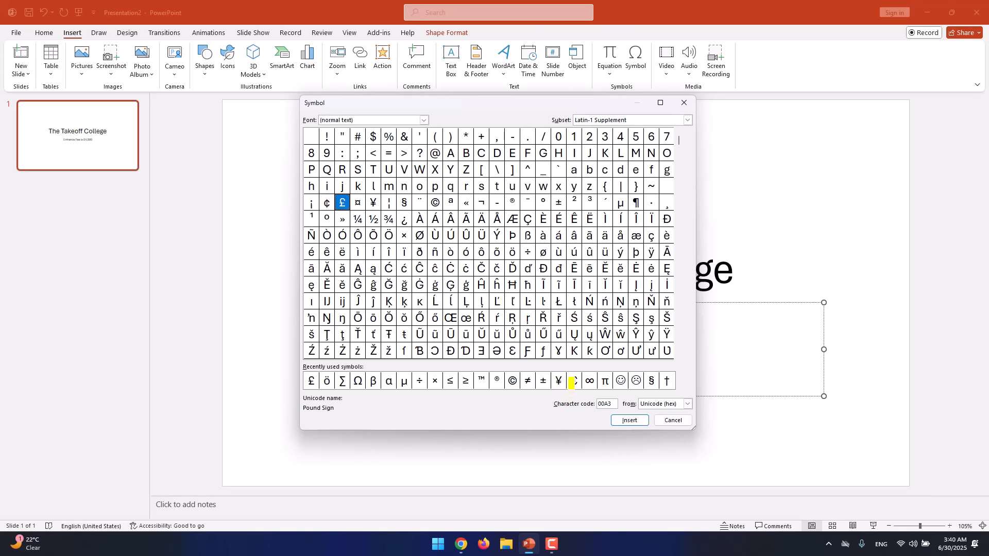
left_click(569, 379)
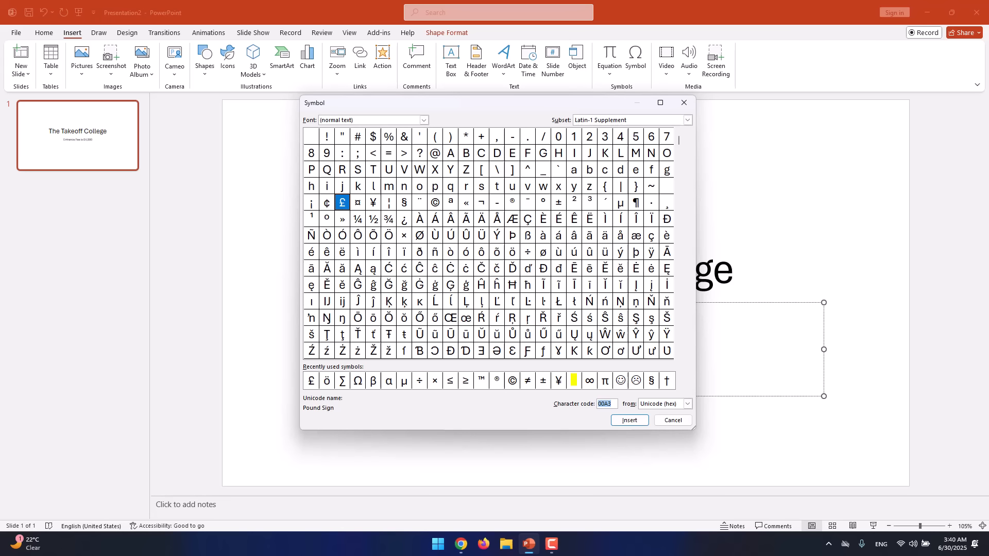
left_click(573, 380)
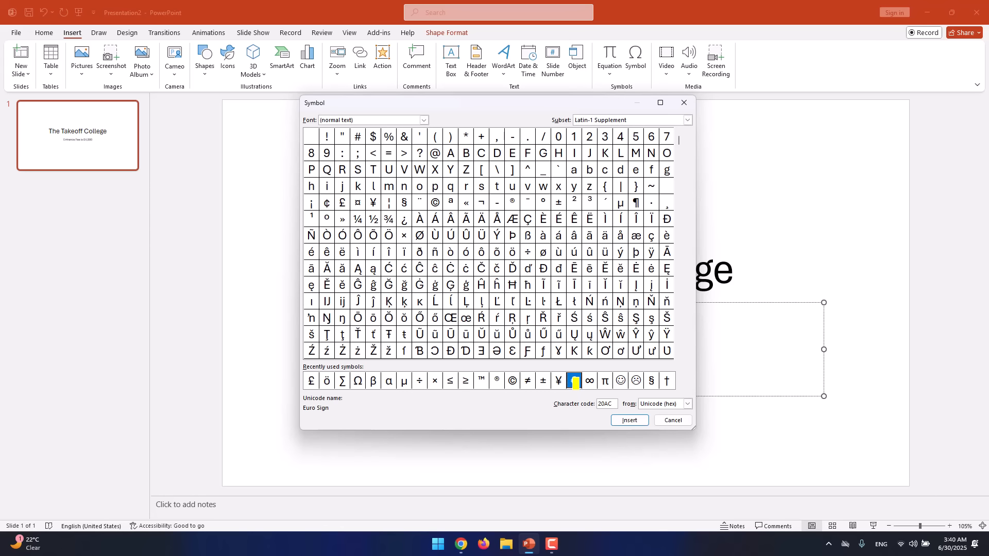
Step: Select other Latin and Greek characters in the symbol grid in place of the Euro sign
left_click(604, 252)
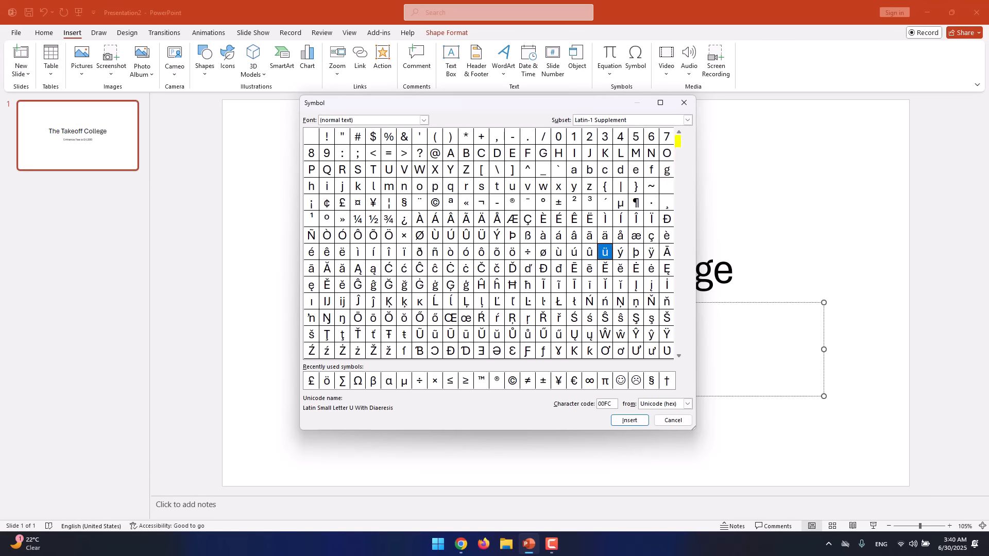
left_click_drag(677, 140, 677, 224)
left_click(573, 219)
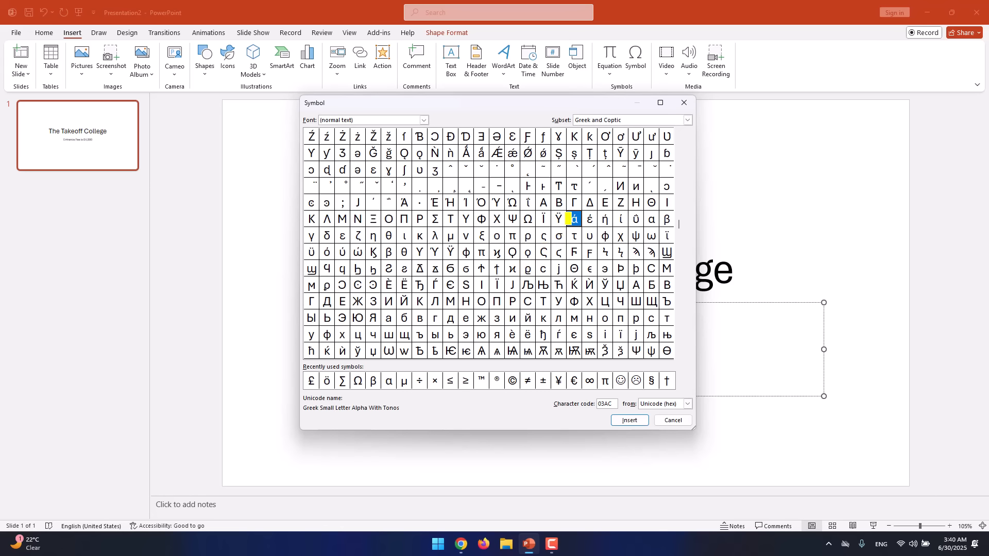
left_click(495, 203)
left_click(540, 221)
Step: Replace the selected pound sign in the subtitle with the Euro sign using character code 20AC and close the symbol dialog
left_click(612, 404)
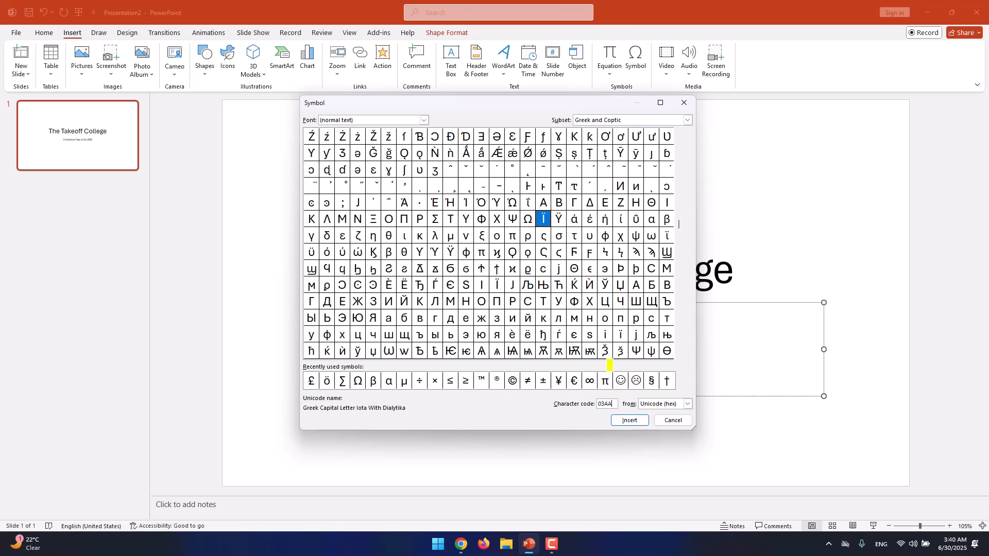
left_click_drag(614, 404, 588, 403)
type("20")
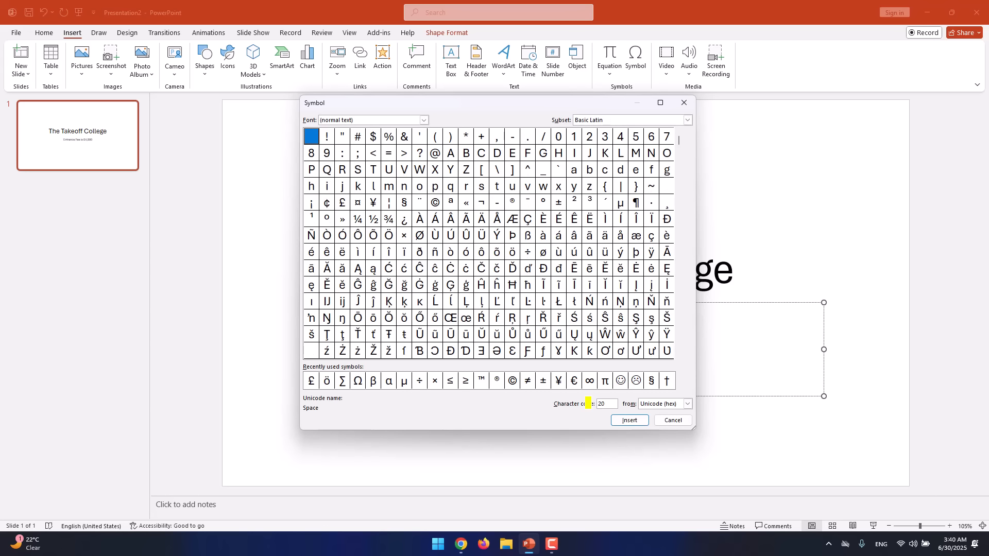
type("AC")
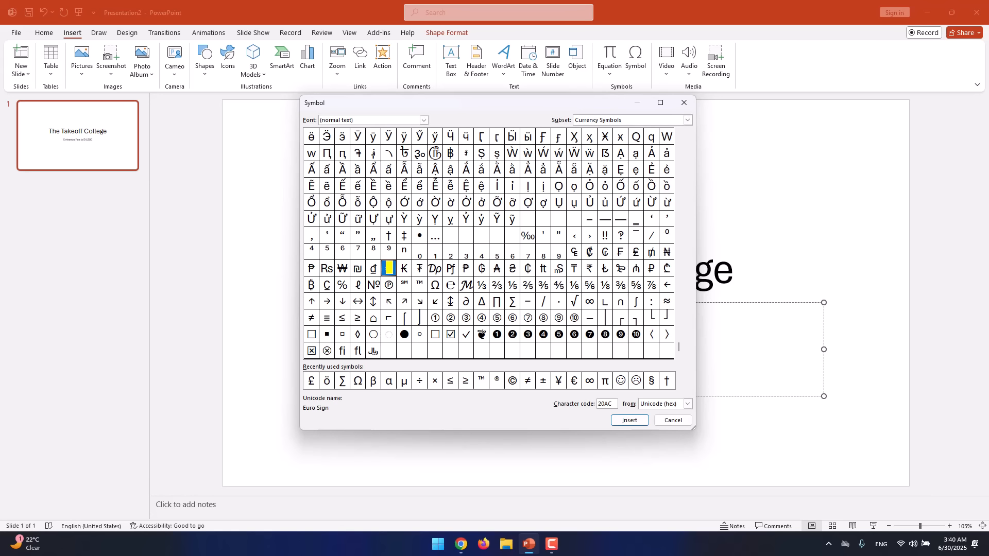
left_click(634, 418)
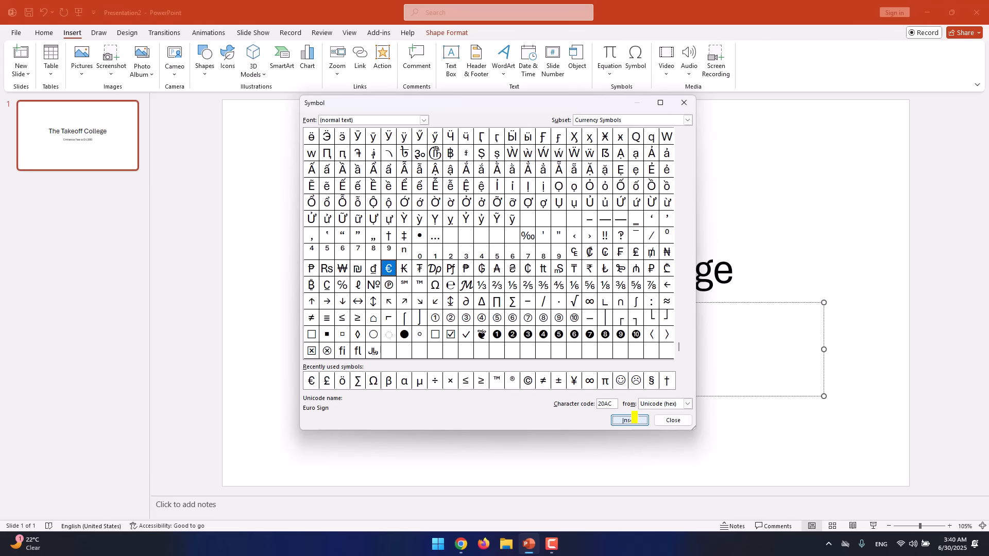
left_click(670, 420)
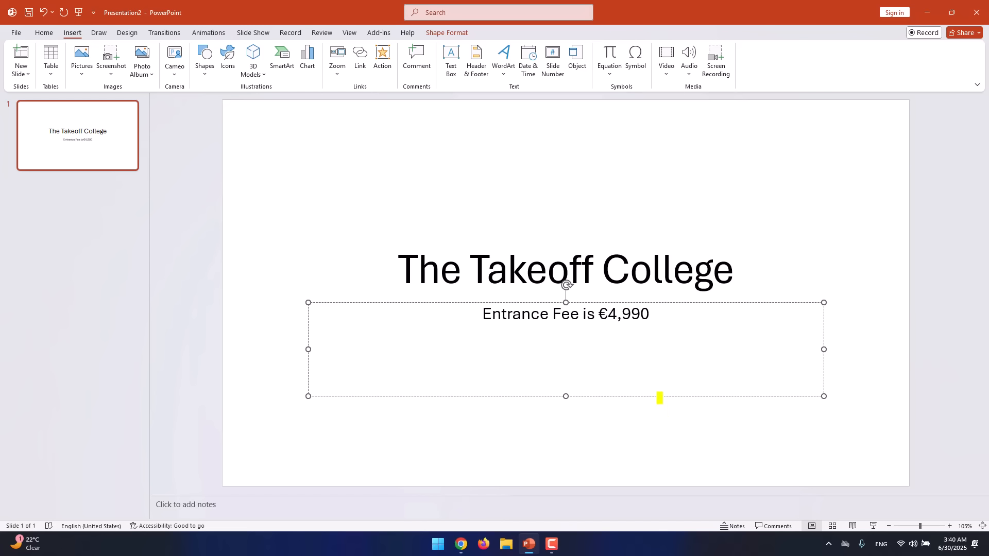
Step: Select the Euro sign in the subtitle and look up the Yen sign's character code among the recently used symbols
left_click_drag(608, 315, 598, 315)
left_click(635, 61)
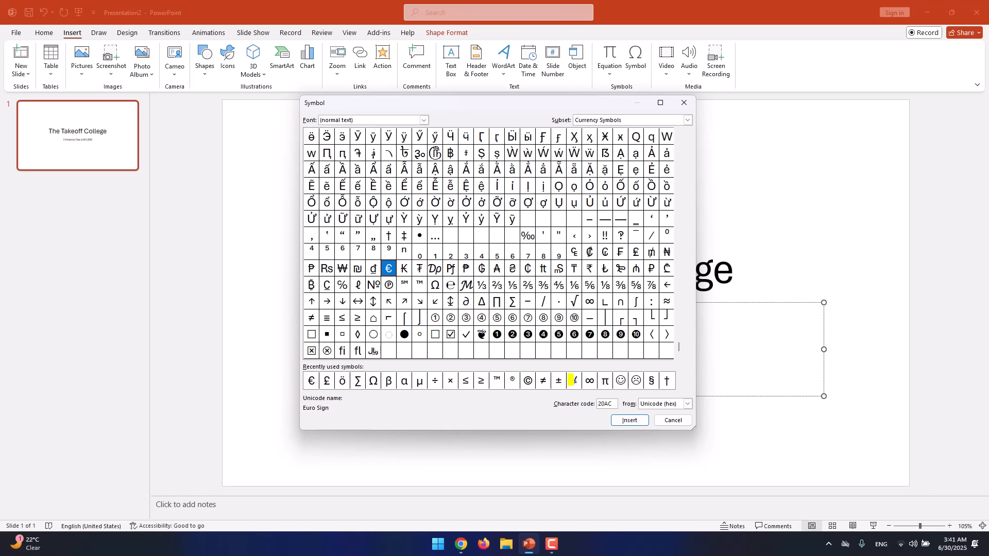
left_click(574, 380)
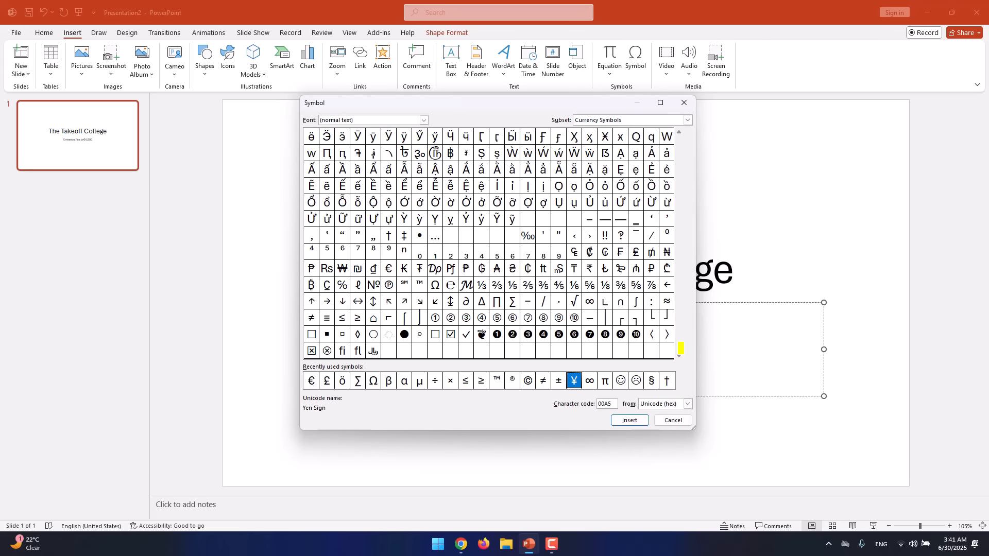
left_click_drag(679, 346, 677, 272)
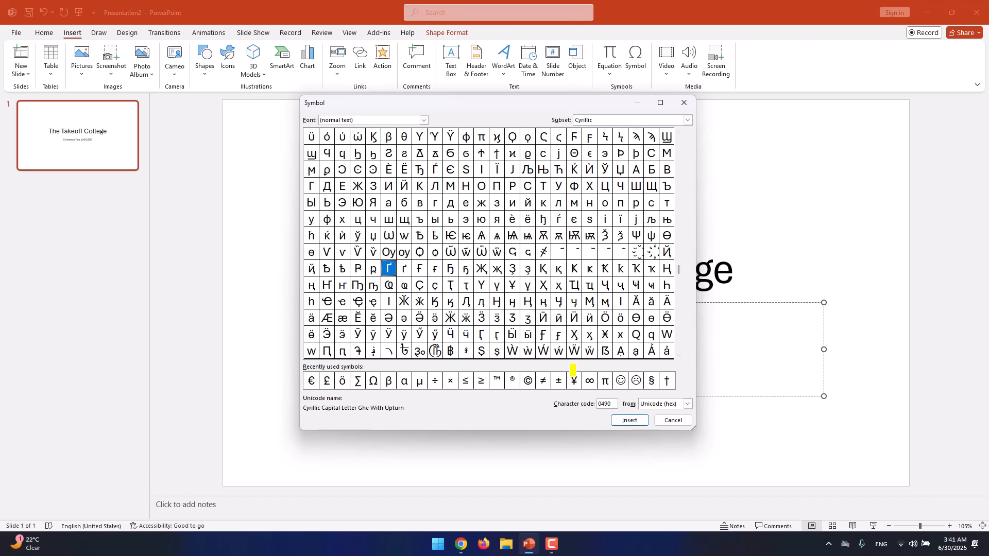
left_click(573, 381)
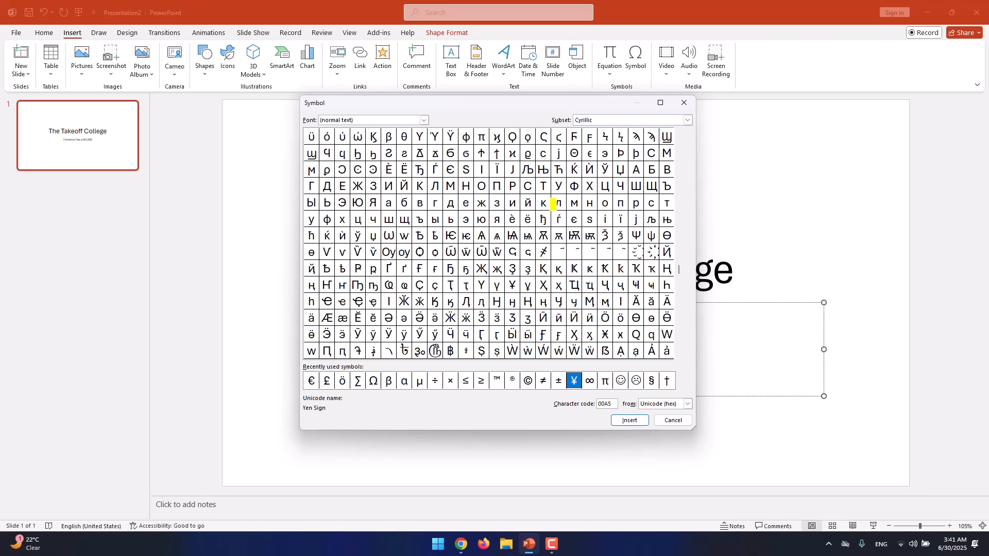
Step: Select other characters in the symbol grid and find the Yen sign by its character code 00A5
left_click(573, 138)
left_click(354, 154)
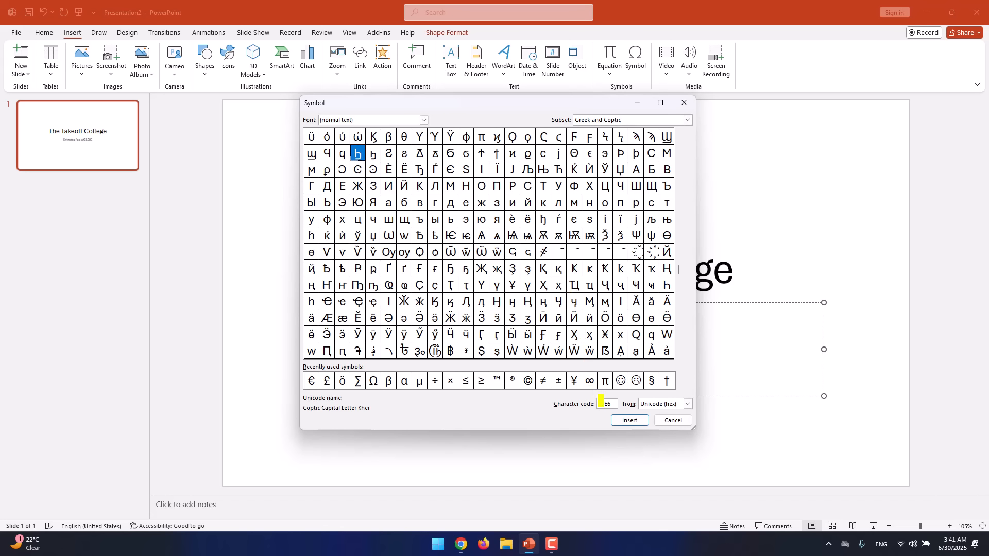
left_click_drag(614, 404, 595, 403)
key("BackSpace")
type("00A5")
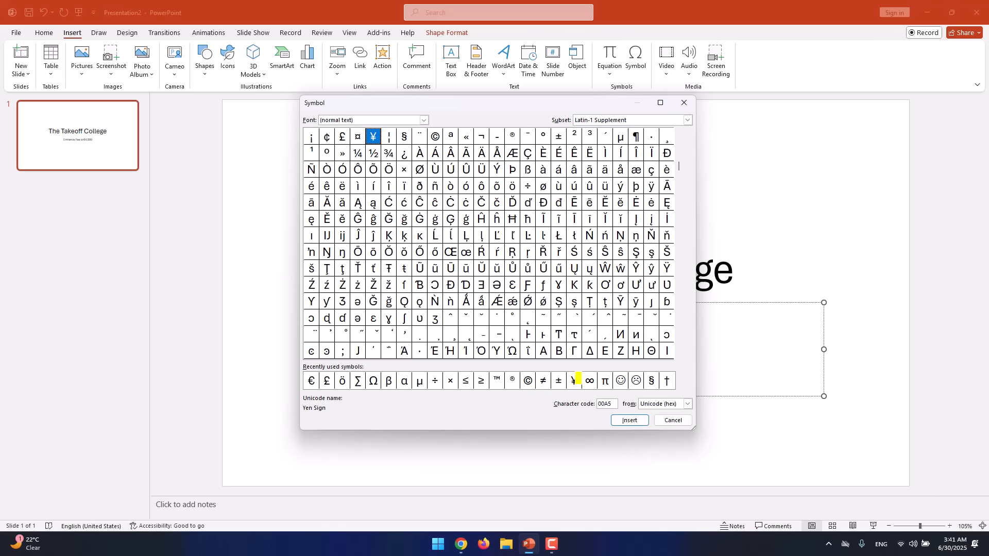
Step: Recheck the Yen sign's character code among the recently used symbols and select a different Latin letter in the grid
left_click(574, 381)
left_click(605, 236)
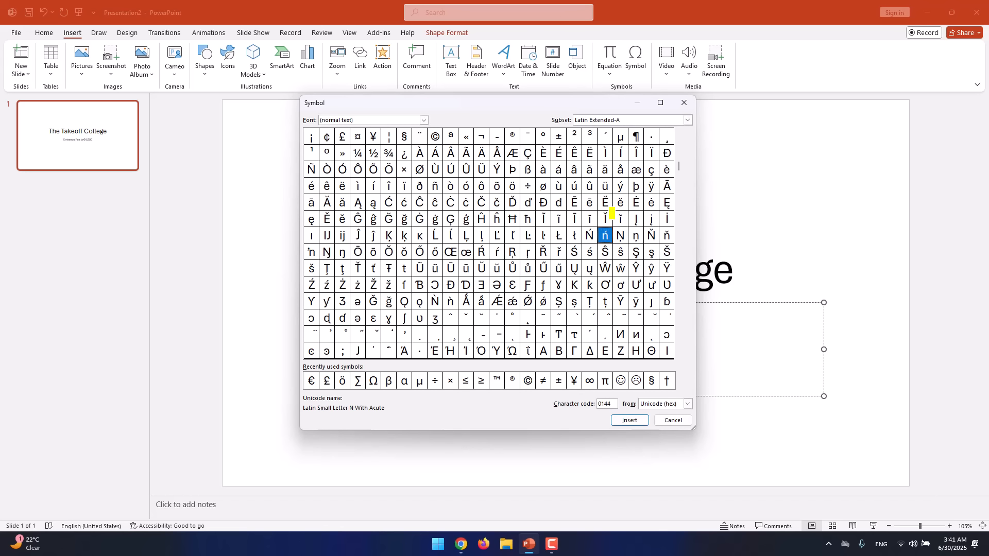
left_click(605, 169)
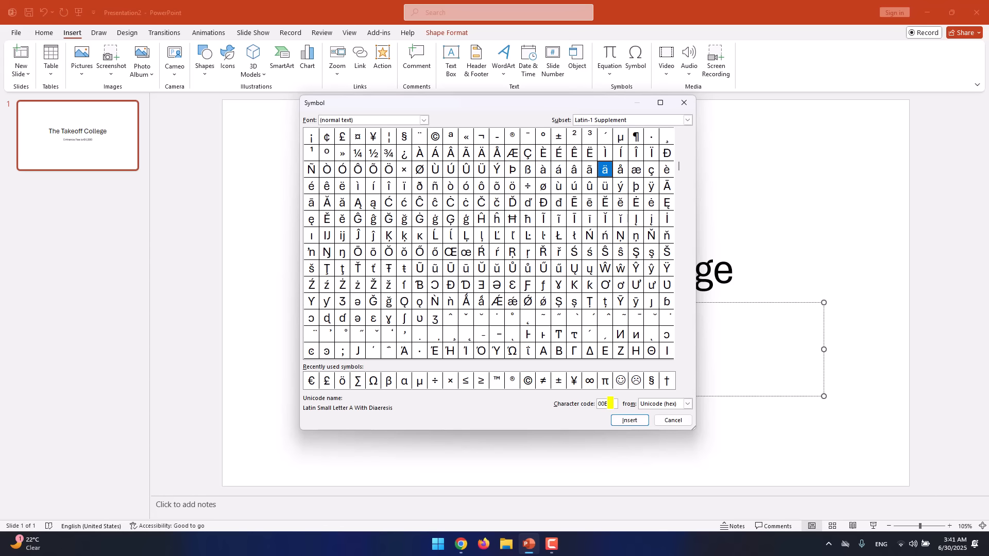